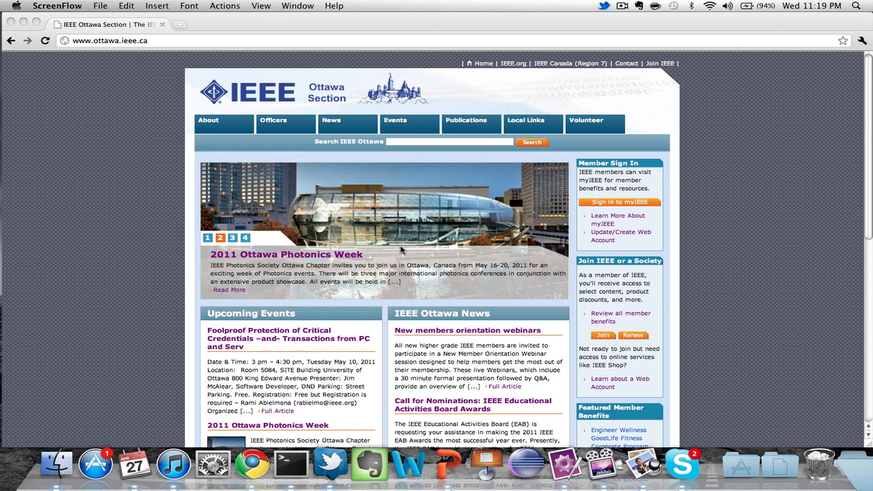
pyautogui.click(230, 42)
pyautogui.write('/wp-ad')
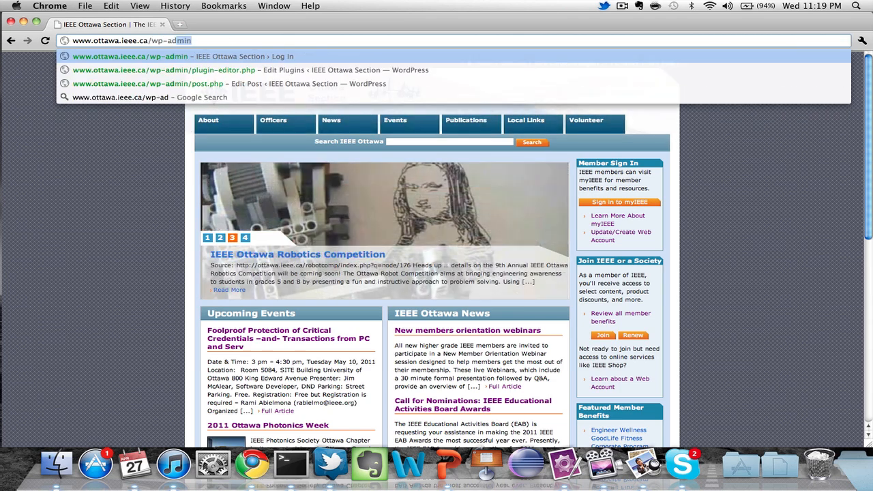
pyautogui.press('Return')
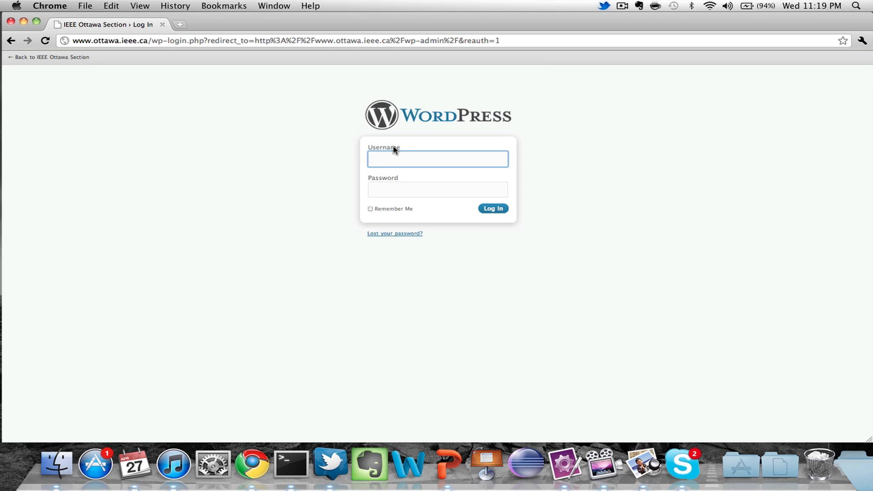
# Log in to the site's admin area with the account username and password.
pyautogui.write('ieee')
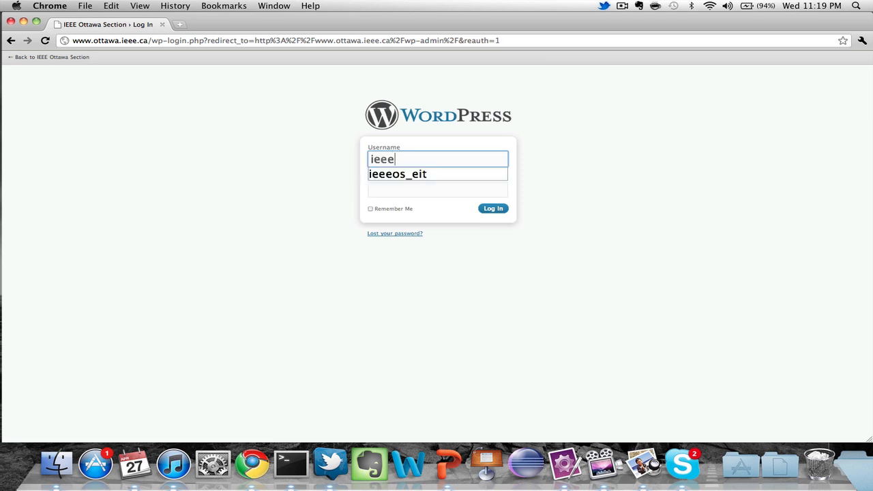
pyautogui.press('Down')
pyautogui.press('Tab')
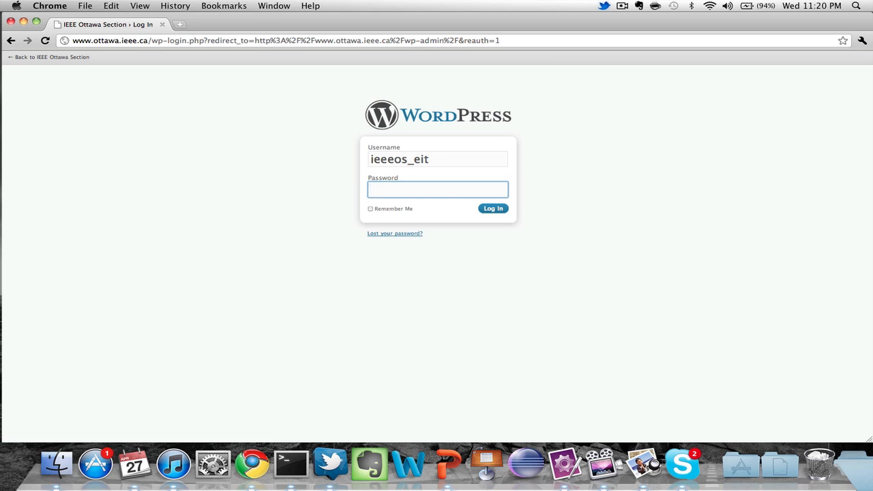
pyautogui.write('••••••••')
pyautogui.press('Return')
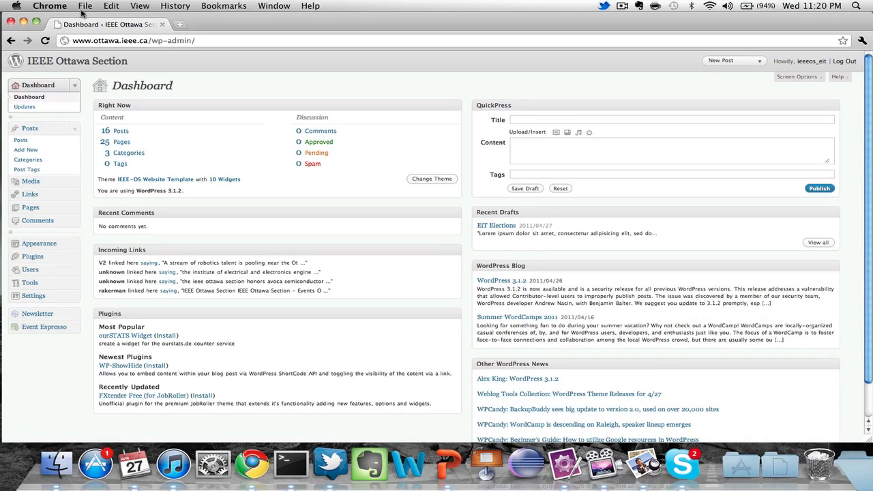
# Collapse the expanded Dashboard and Posts submenus, then open the form for adding a new post.
pyautogui.click(79, 130)
pyautogui.click(77, 86)
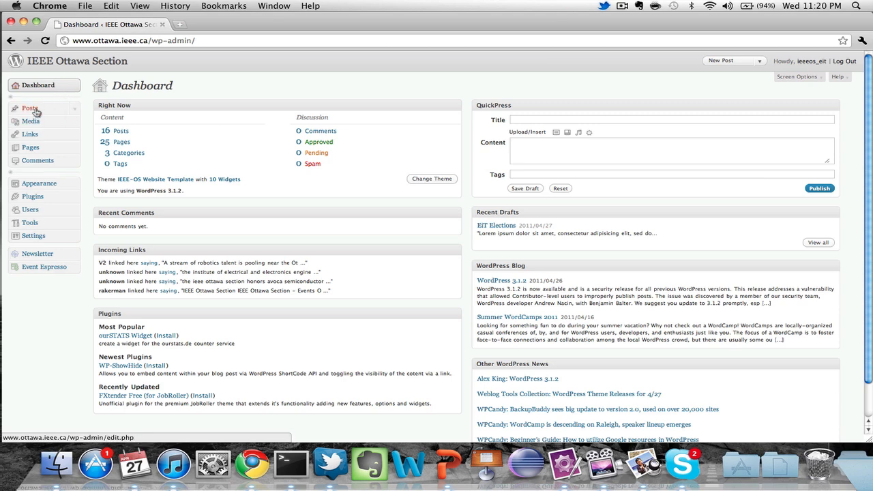
pyautogui.click(75, 108)
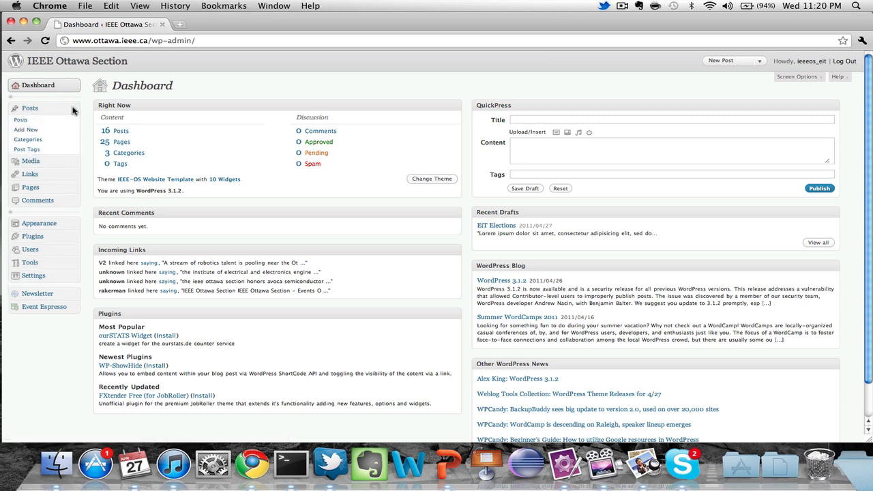
pyautogui.click(33, 133)
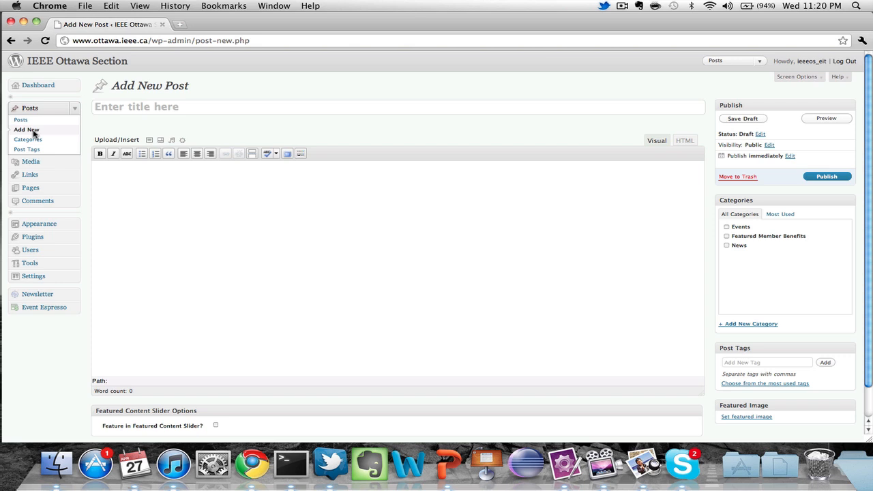
# Title the new post "Webcast Demo Event".
pyautogui.write('De')
pyautogui.press('BackSpace')
pyautogui.press('BackSpace')
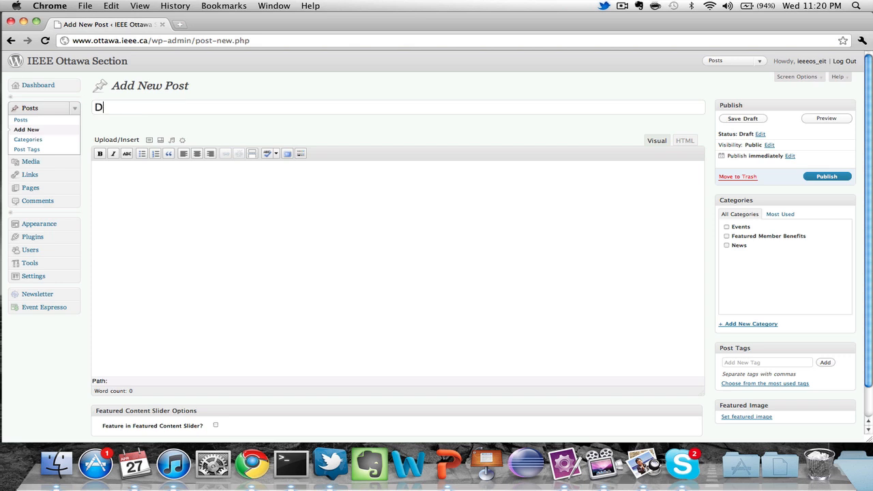
pyautogui.write('Webcast Demo Event')
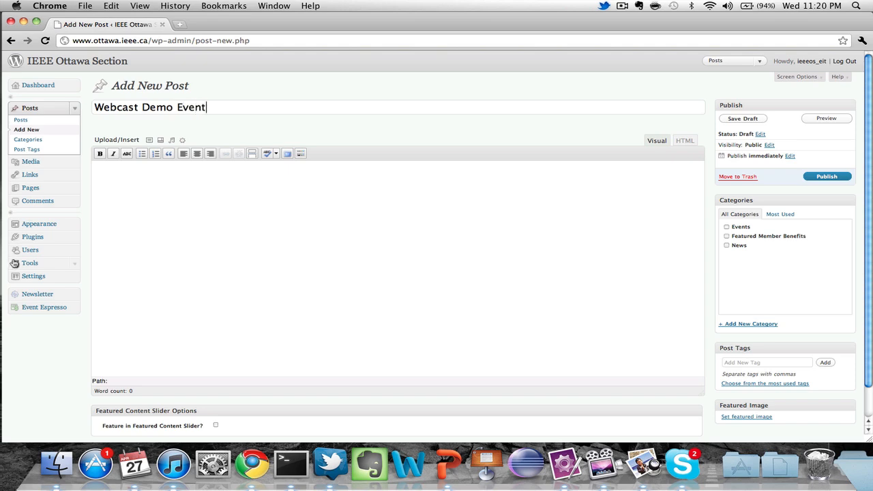
# Search the web for "lorem ipsum" in a new browser tab and open the lipsum.com site.
pyautogui.click(205, 200)
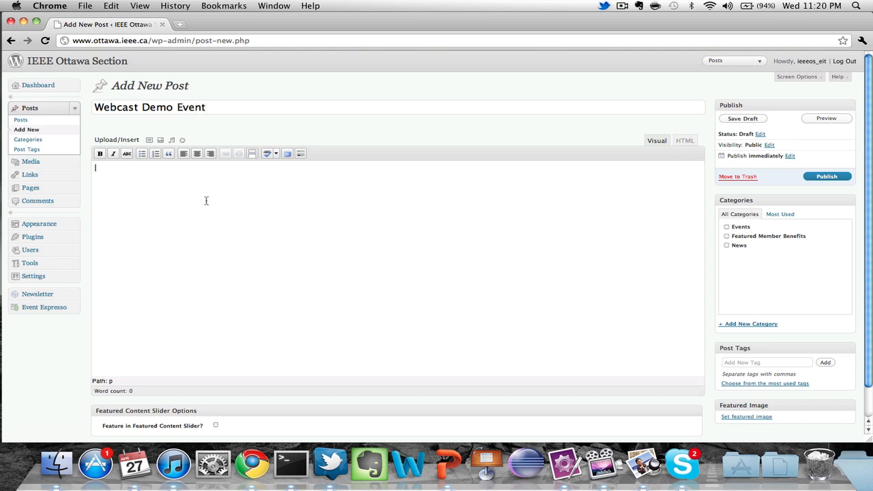
pyautogui.click(179, 24)
pyautogui.write('lorem ipsum')
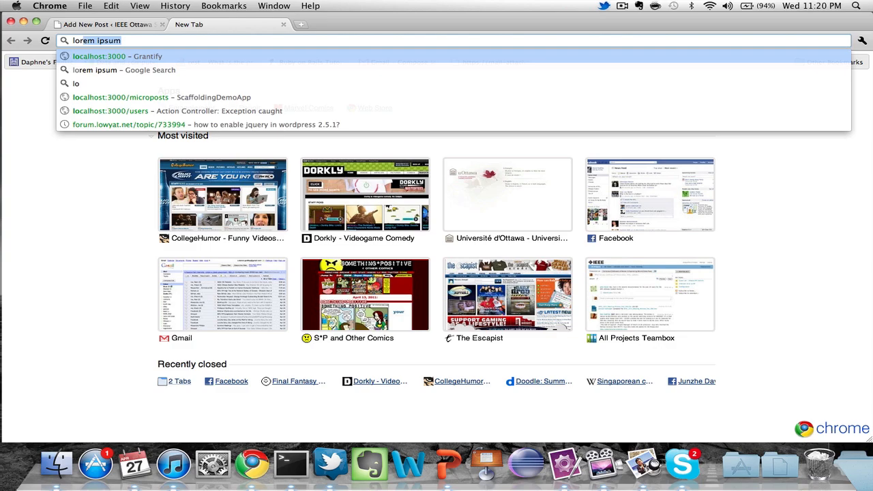
pyautogui.press('Return')
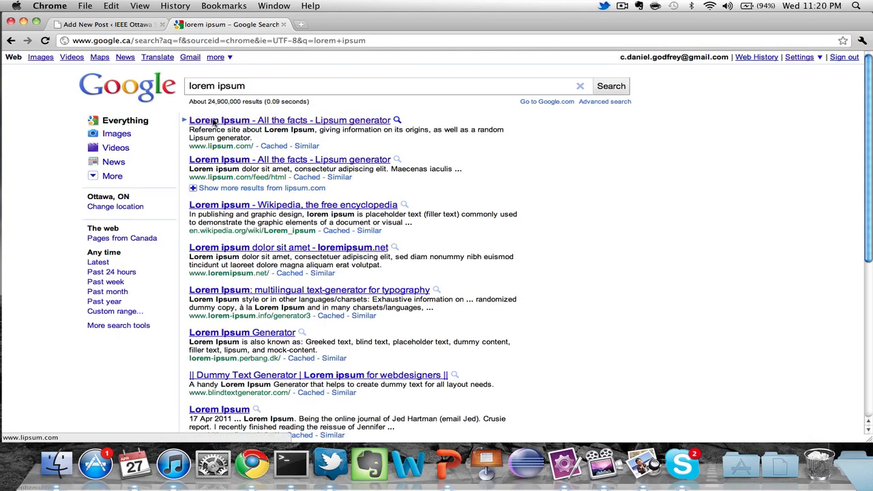
pyautogui.click(198, 136)
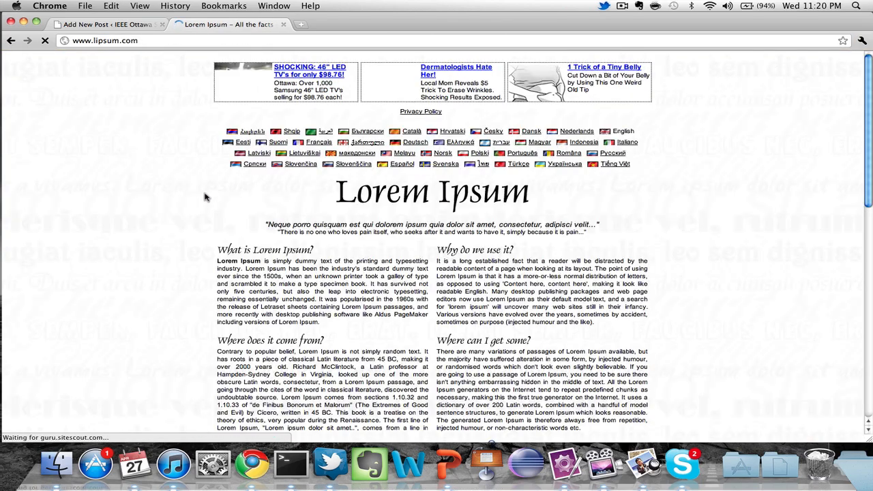
# Copy the standard Lorem Ipsum passage used since the 1500s, close that tab and paste the passage into the post body.
pyautogui.scroll(-10, 217, 275)
pyautogui.scroll(-3, 217, 275)
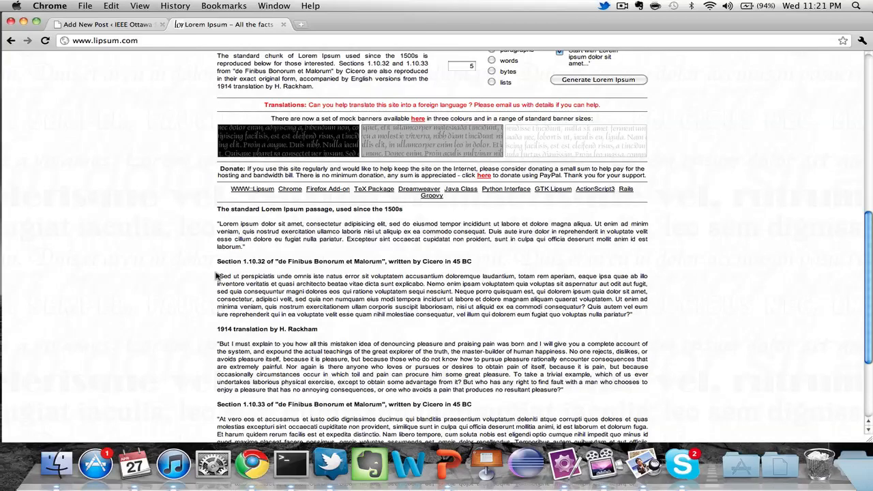
pyautogui.moveTo(217, 224); pyautogui.dragTo(259, 248)
pyautogui.press('super+c')
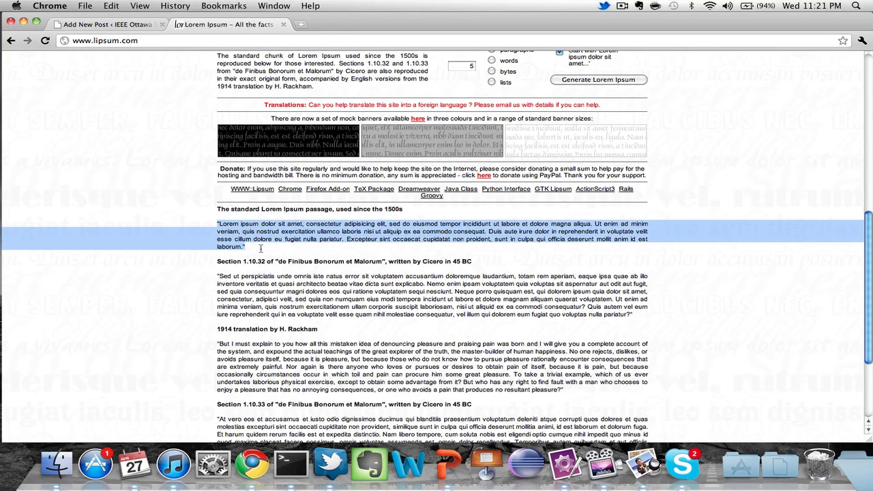
pyautogui.click(283, 24)
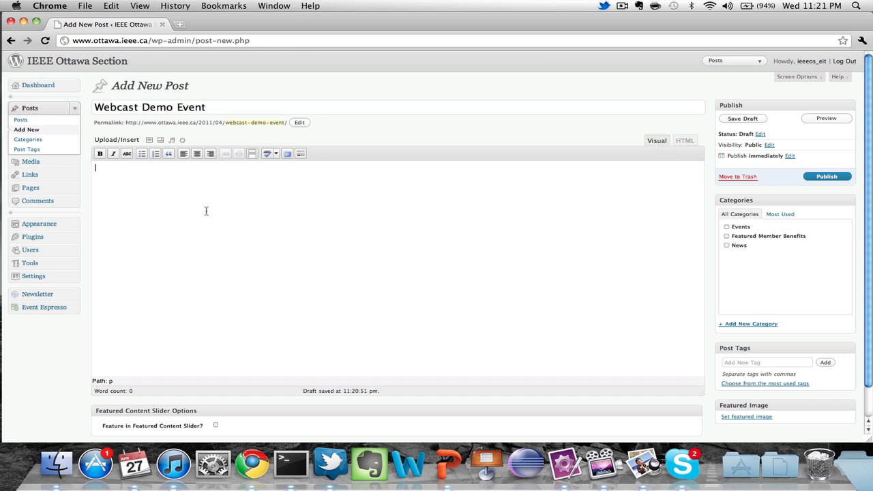
pyautogui.press('super+v')
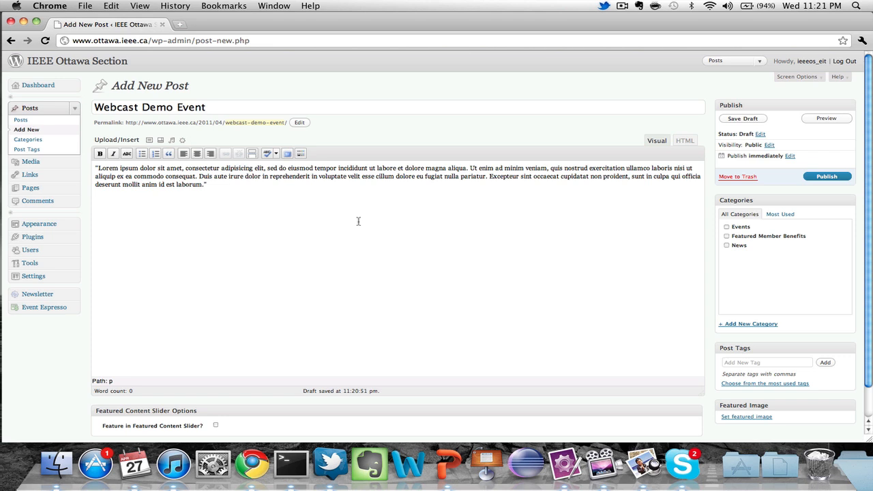
# Open the featured image dialog for the post and look through both pages of images in the media library.
pyautogui.scroll(-1, 656, 208)
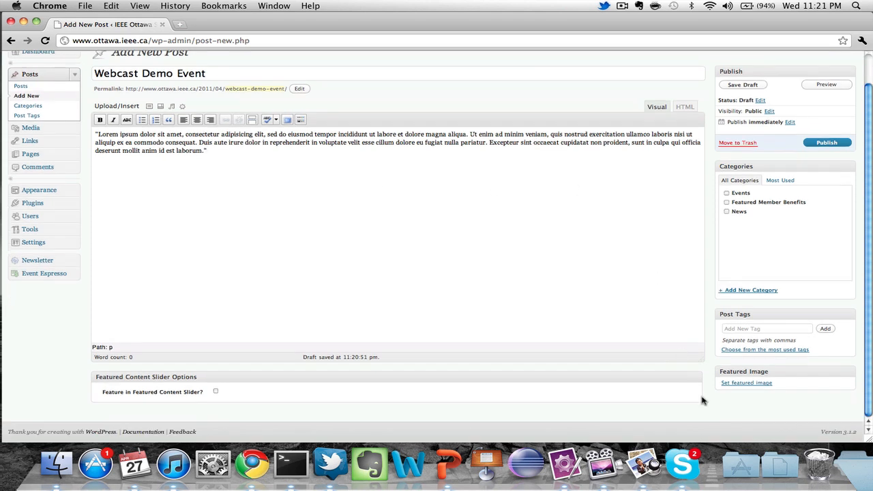
pyautogui.click(768, 387)
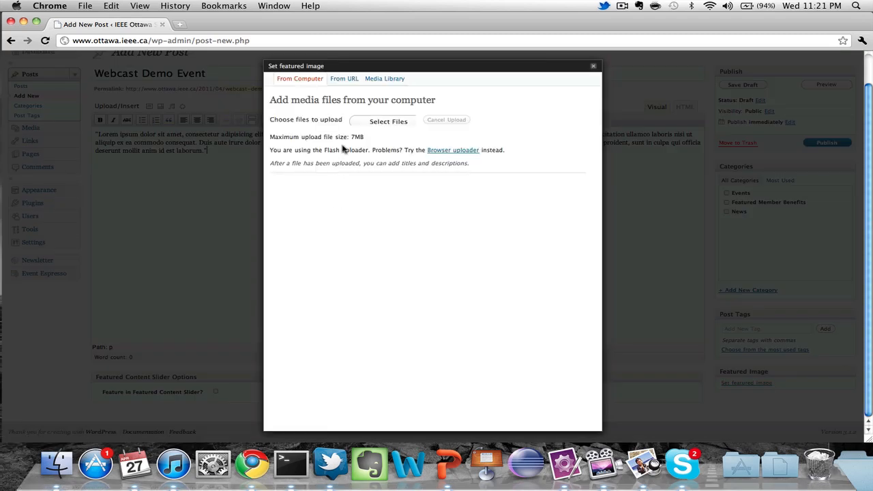
pyautogui.click(340, 84)
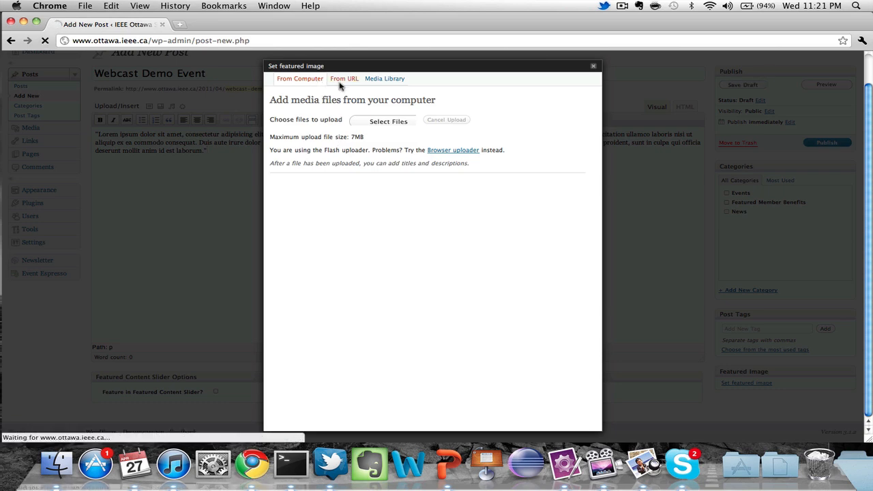
pyautogui.click(391, 83)
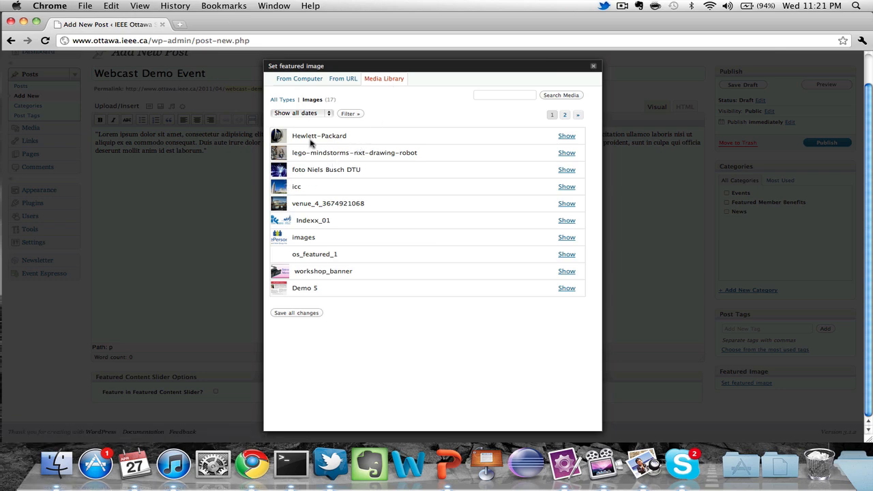
pyautogui.click(565, 115)
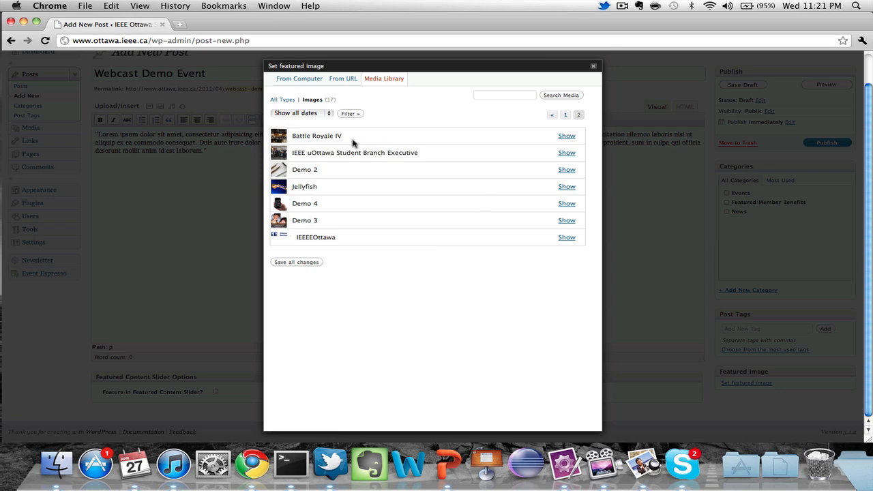
pyautogui.click(308, 83)
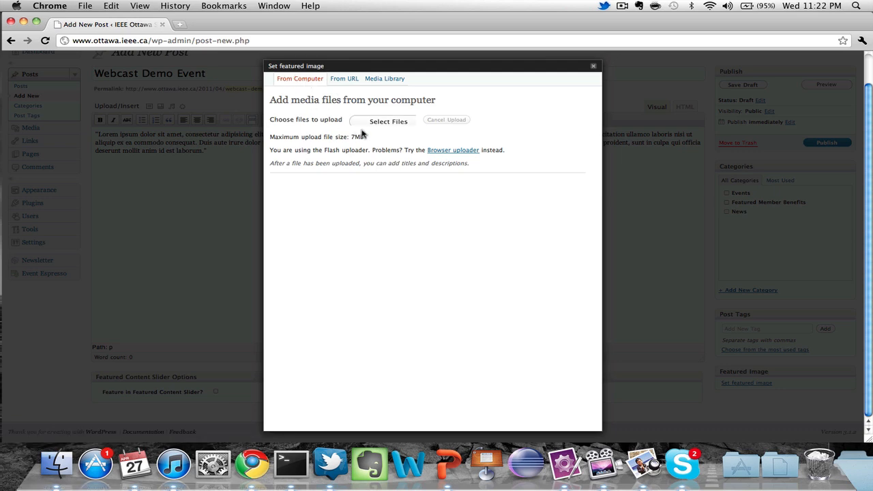
pyautogui.click(403, 123)
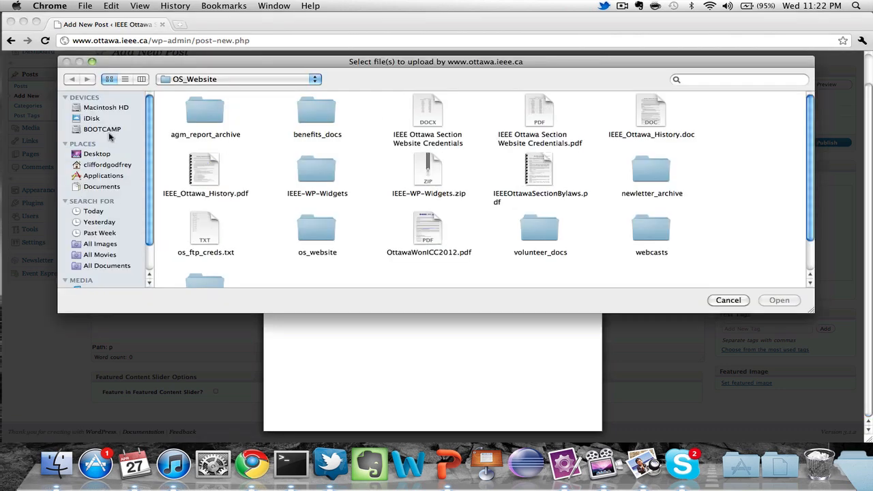
pyautogui.click(102, 156)
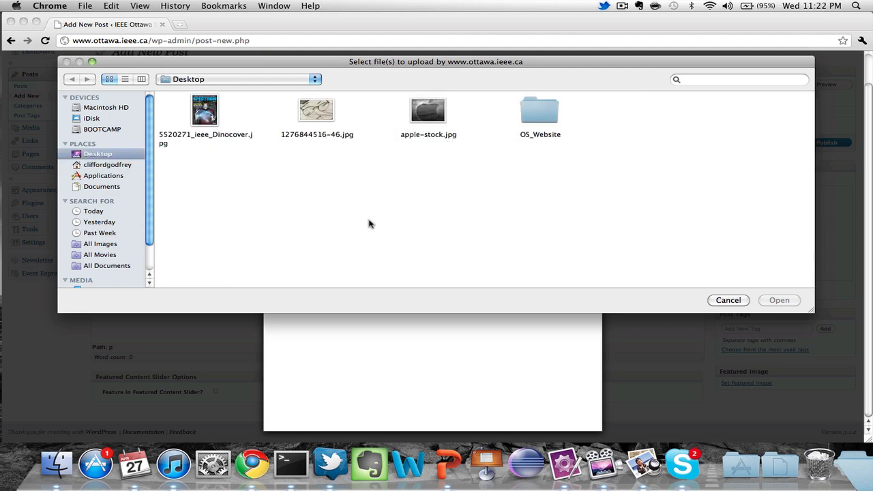
pyautogui.doubleClick(322, 116)
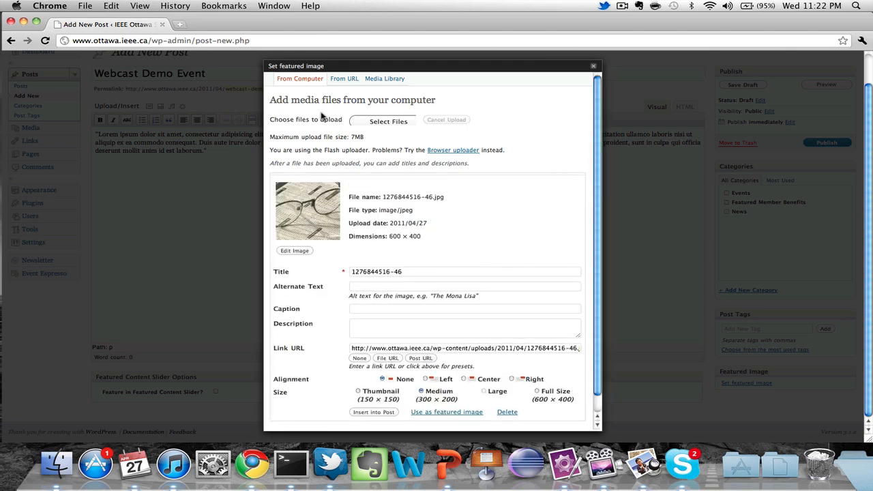
# Set the uploaded image to Full Size, use it as the post's featured image and close the dialog.
pyautogui.scroll(-1, 441, 262)
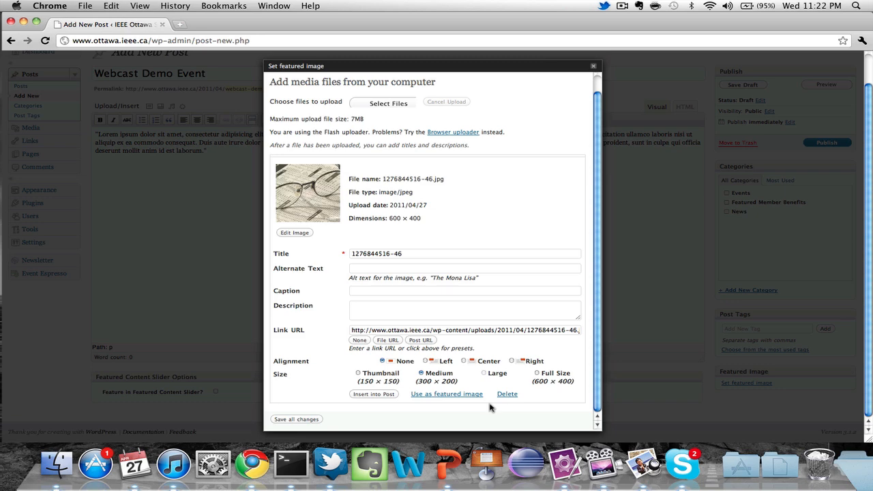
pyautogui.click(538, 374)
pyautogui.click(455, 396)
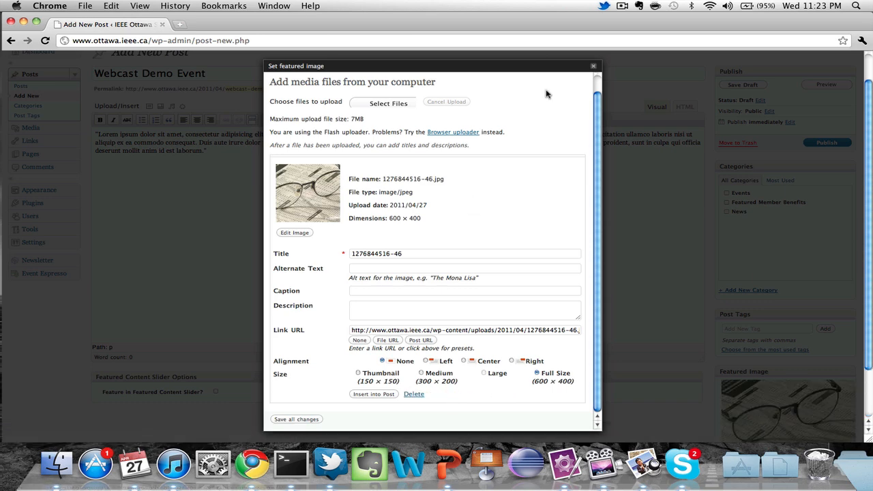
pyautogui.click(594, 68)
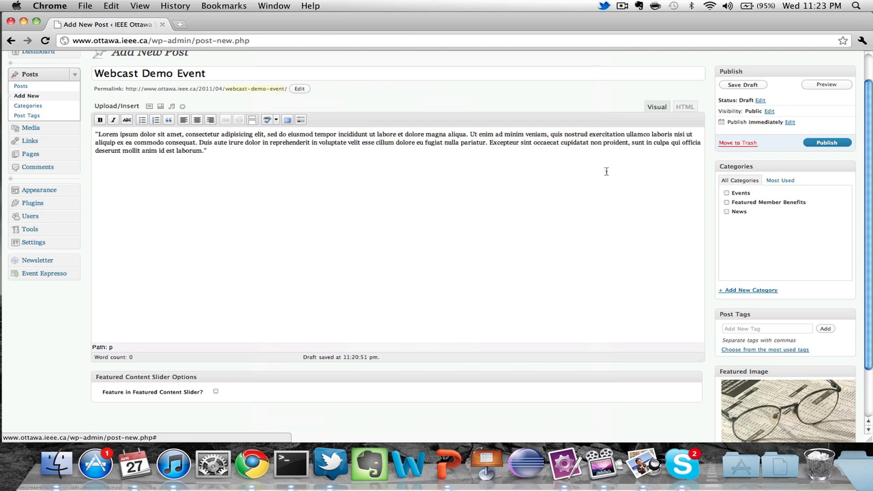
pyautogui.scroll(-2, 797, 374)
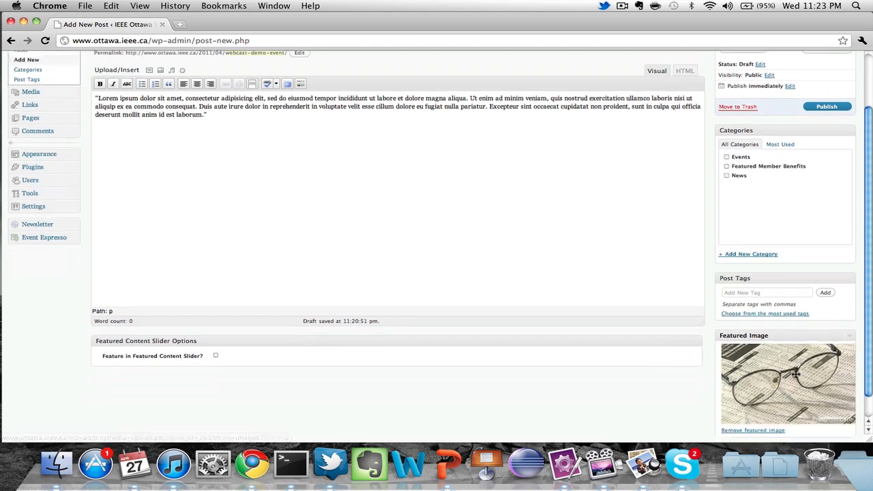
# Assign the post to the Events category and publish it.
pyautogui.scroll(3, 796, 374)
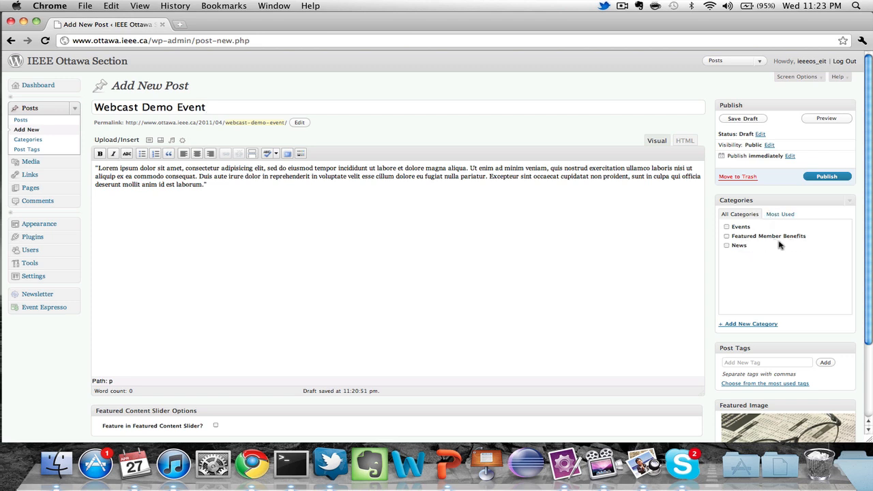
pyautogui.click(727, 228)
pyautogui.click(828, 177)
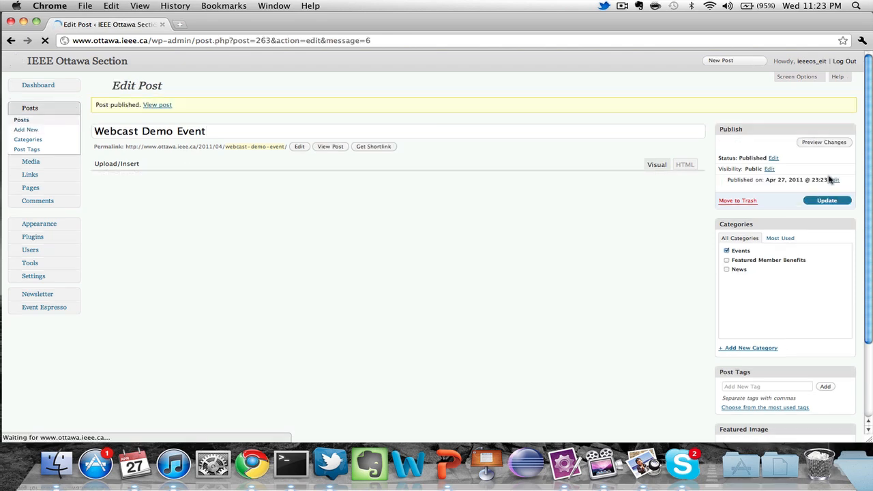
pyautogui.click(182, 26)
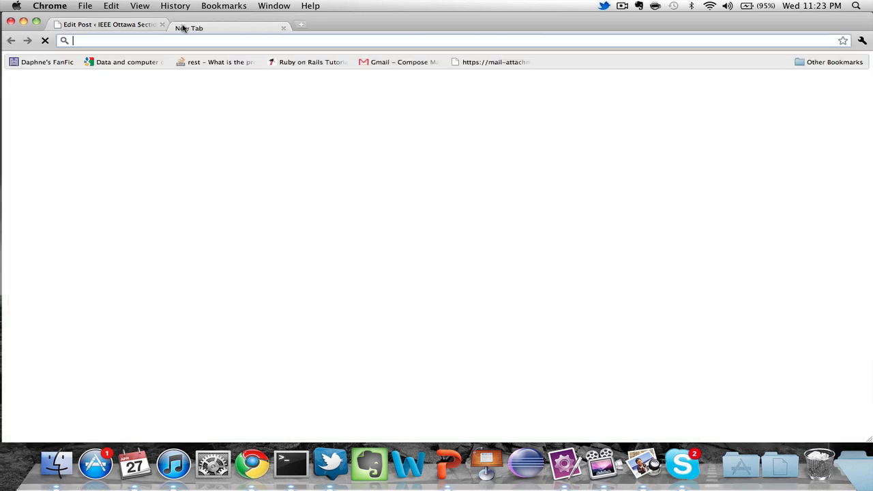
pyautogui.write('www.o')
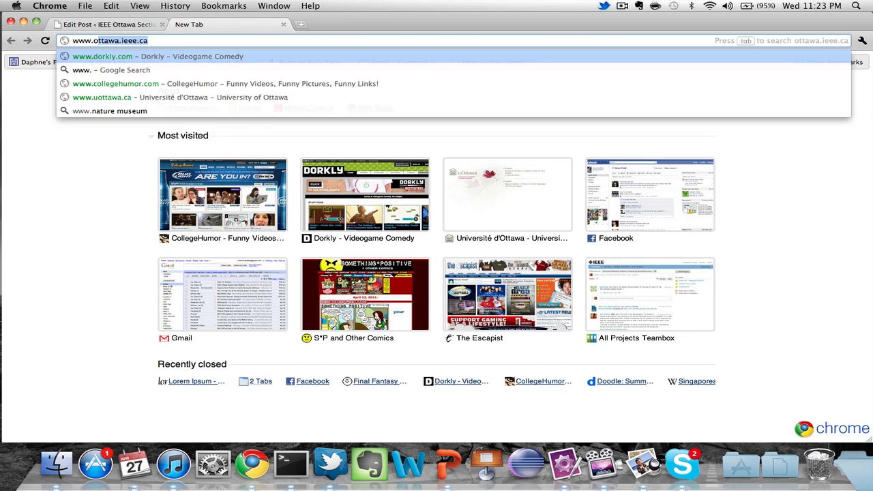
pyautogui.press('Return')
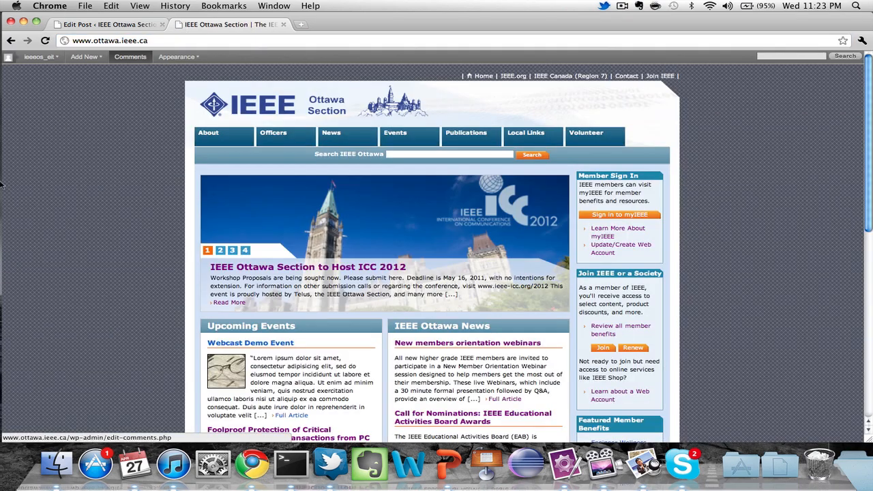
# Look through the four featured slides on the home page and return to slide 1.
pyautogui.scroll(-1, 35, 170)
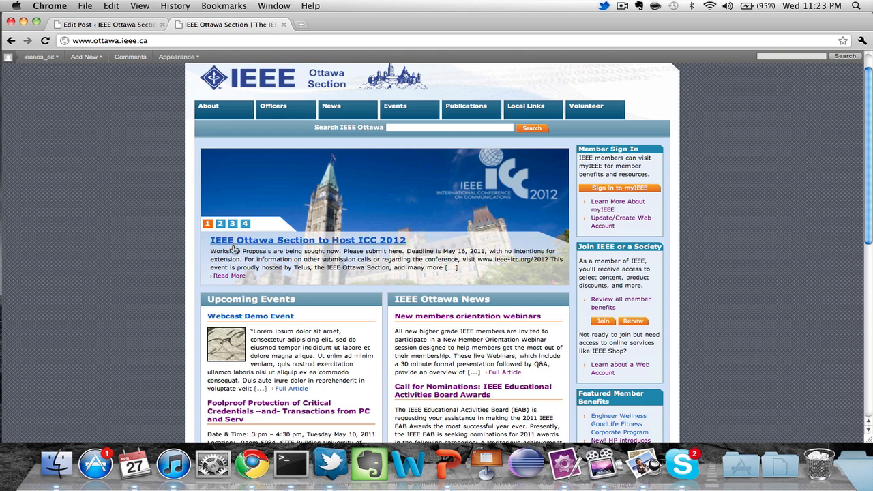
pyautogui.click(220, 224)
pyautogui.click(232, 224)
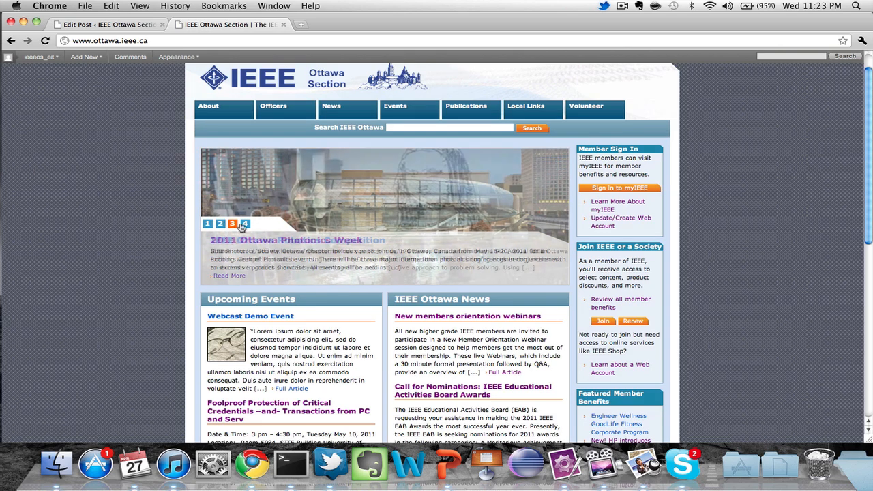
pyautogui.click(244, 225)
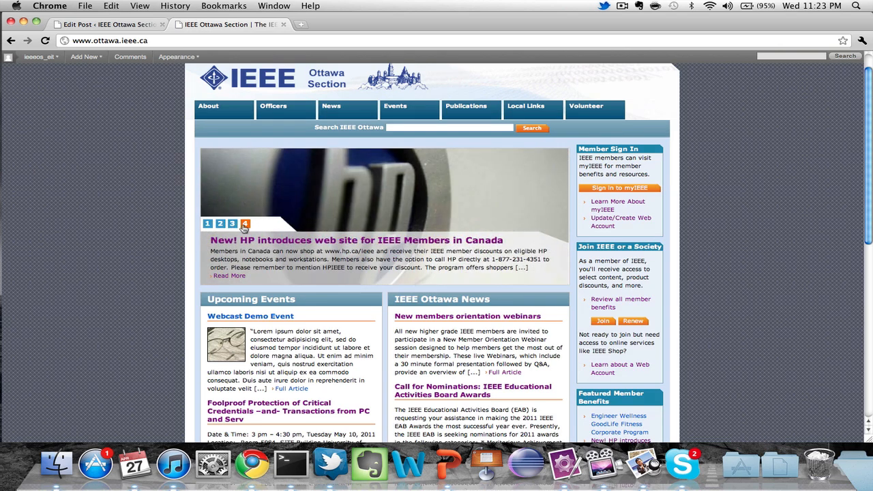
pyautogui.click(208, 224)
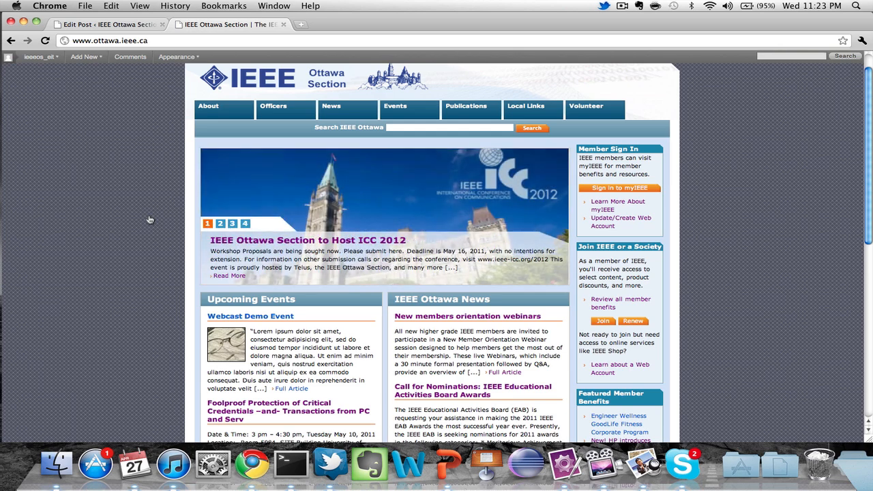
# Examine the Upcoming Events and IEEE Ottawa News sections of the home page down to the footer.
pyautogui.scroll(-5, 118, 215)
pyautogui.scroll(2, 117, 215)
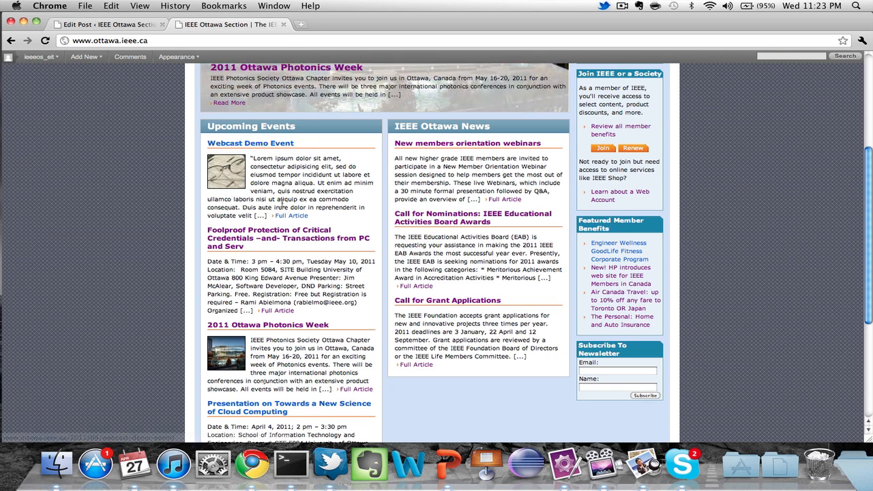
pyautogui.scroll(-2, 281, 202)
pyautogui.scroll(-5, 281, 202)
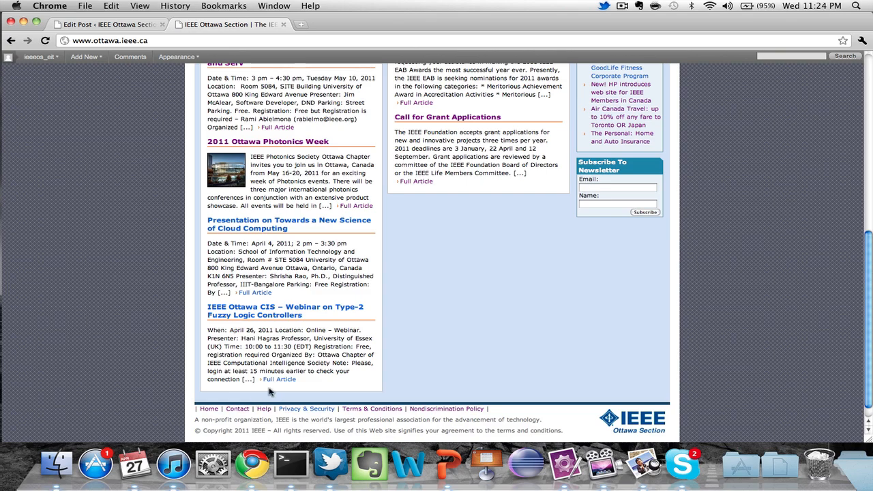
pyautogui.scroll(10, 270, 391)
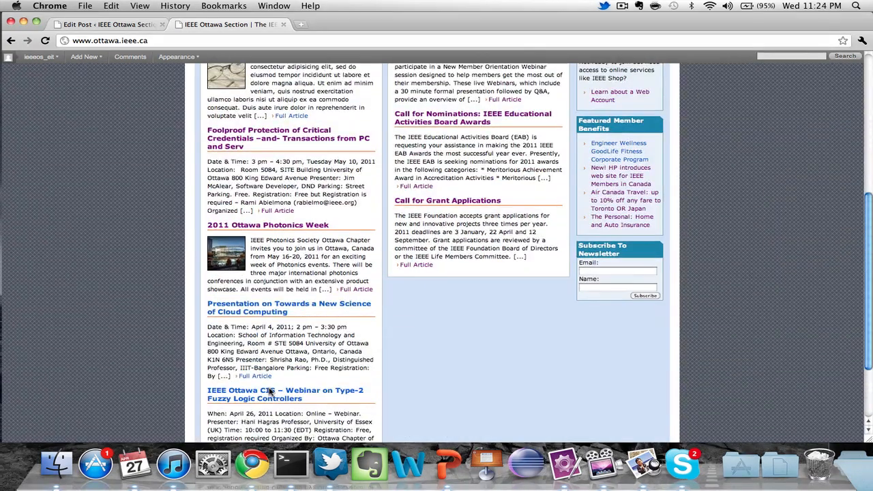
pyautogui.scroll(3, 269, 391)
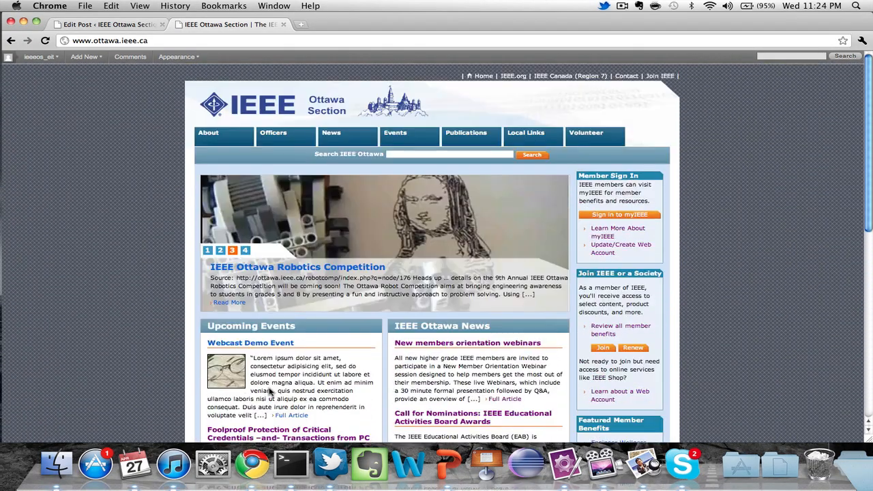
# View the site's News page, then open the Events page and read through its list of event posts.
pyautogui.click(348, 139)
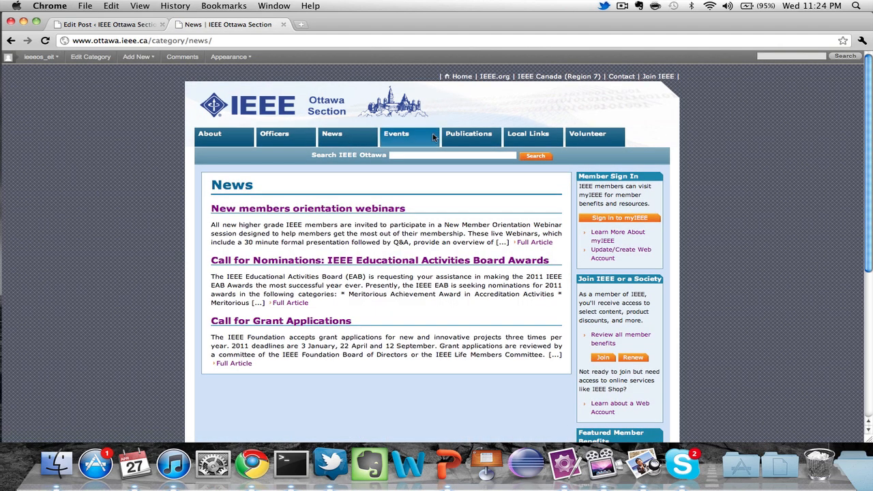
pyautogui.click(397, 137)
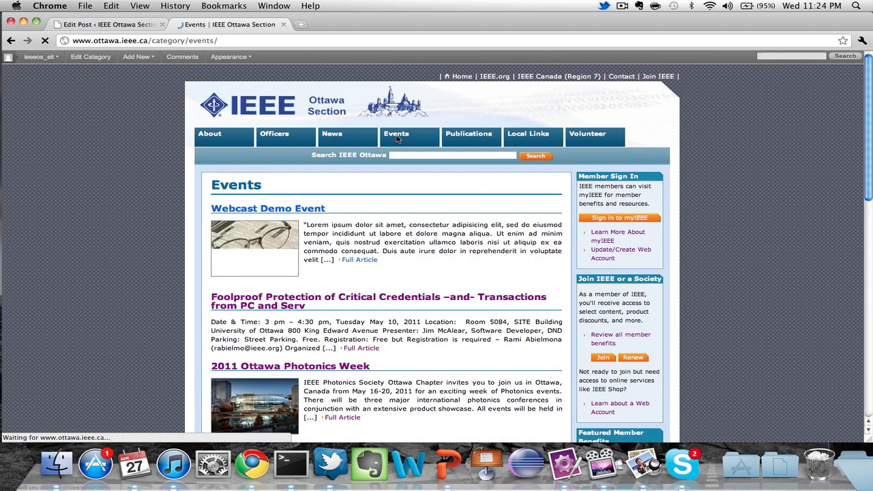
pyautogui.scroll(-2, 342, 268)
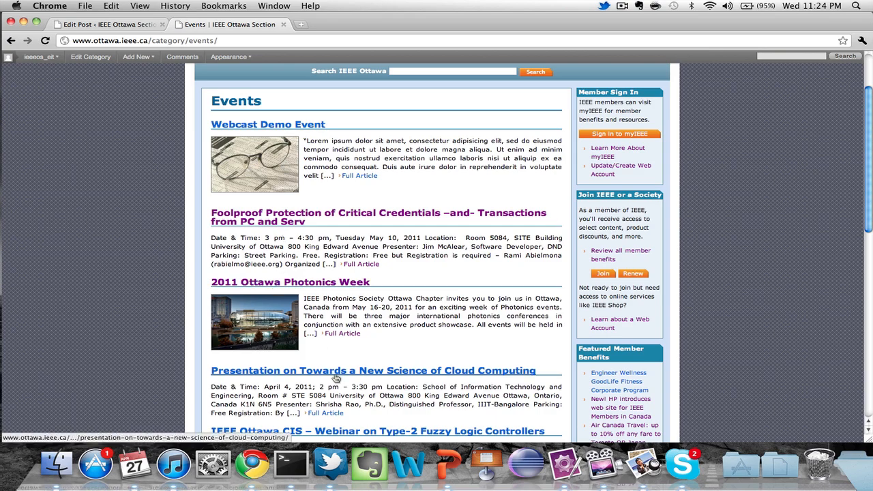
pyautogui.scroll(-5, 336, 379)
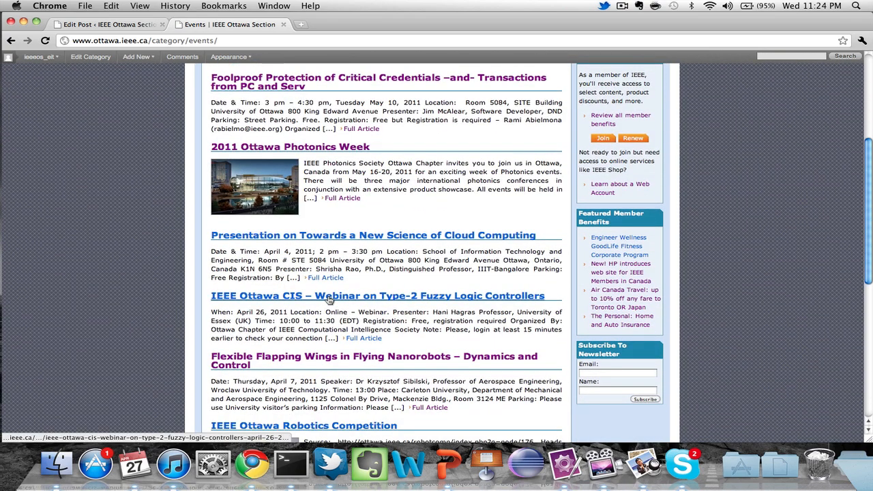
pyautogui.scroll(6, 330, 298)
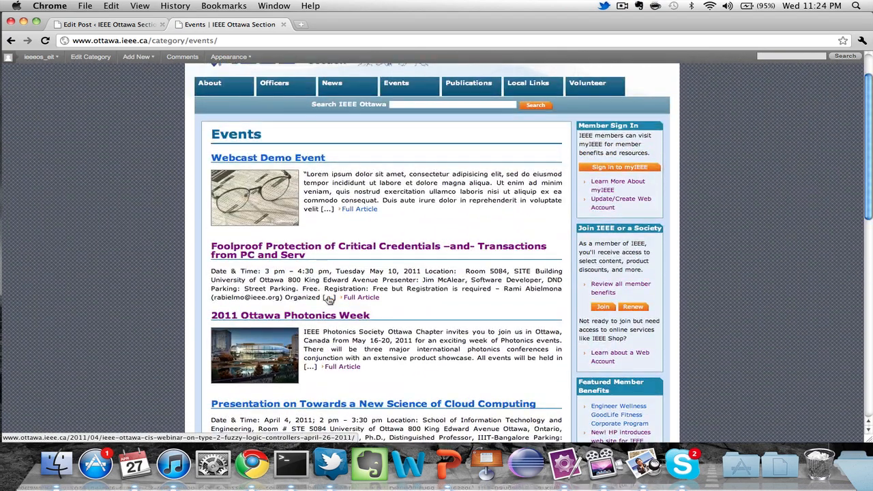
pyautogui.scroll(-6, 329, 299)
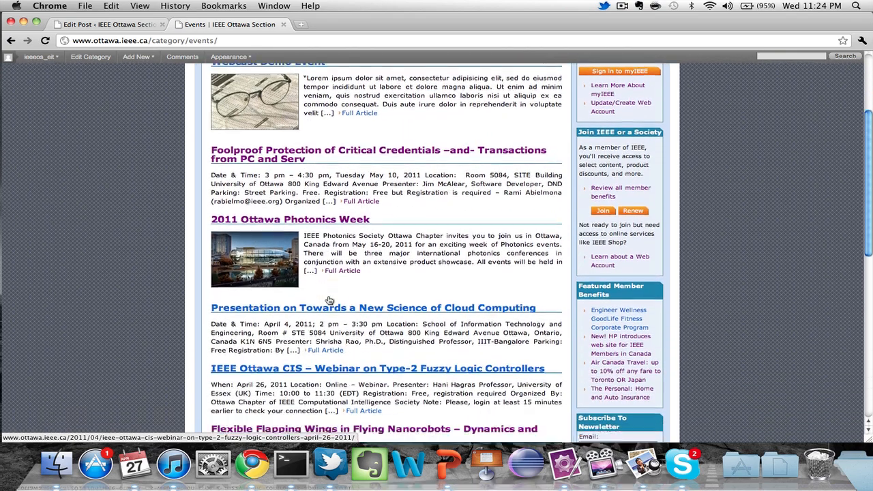
pyautogui.scroll(-4, 330, 300)
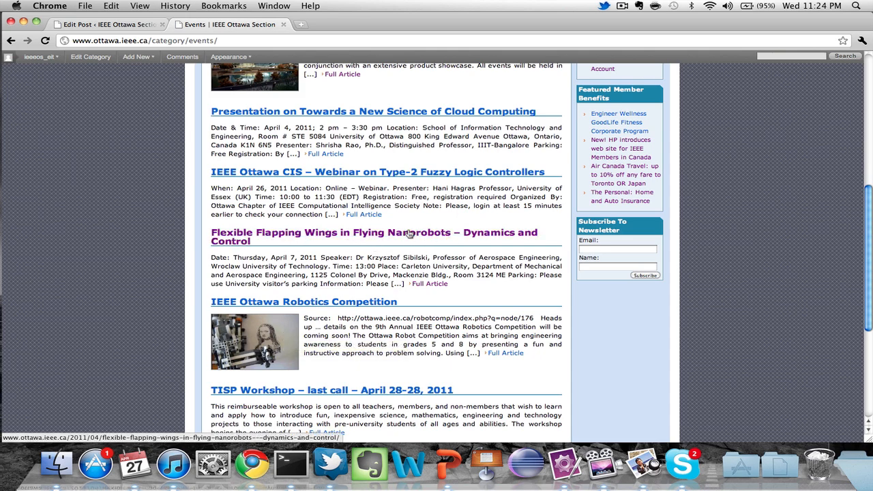
pyautogui.scroll(2, 413, 234)
pyautogui.scroll(8, 414, 234)
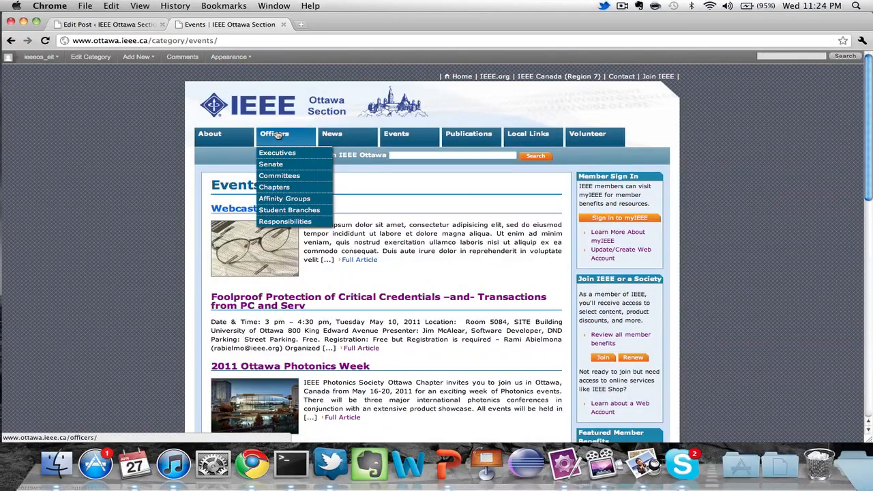
# From the home page's Upcoming Events, view the full Webcast Demo Event article and return to the home page.
pyautogui.click(240, 114)
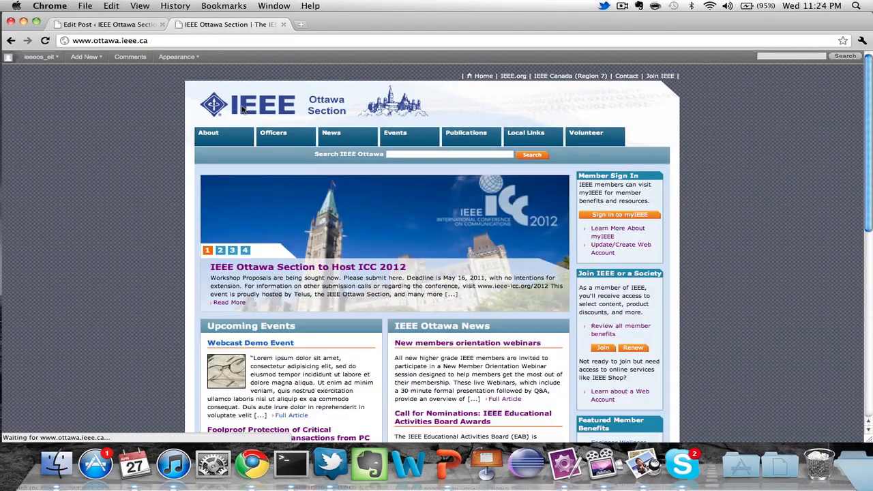
pyautogui.scroll(-15, 253, 150)
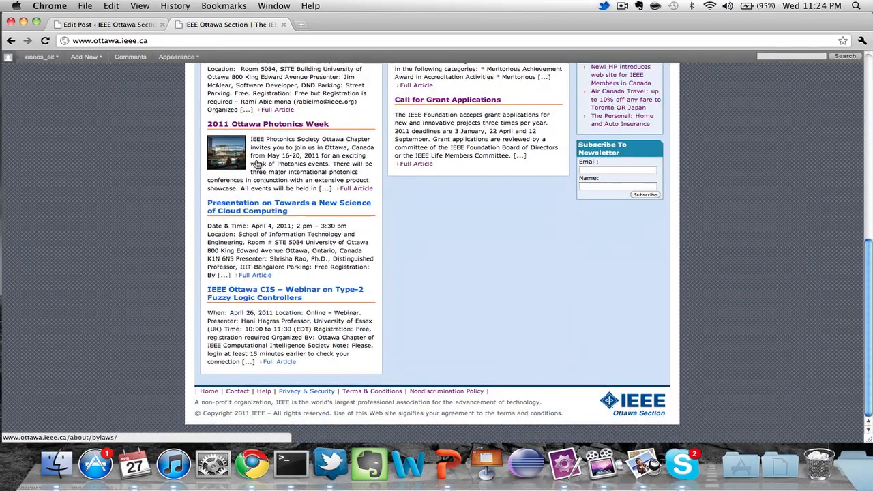
pyautogui.scroll(5, 256, 164)
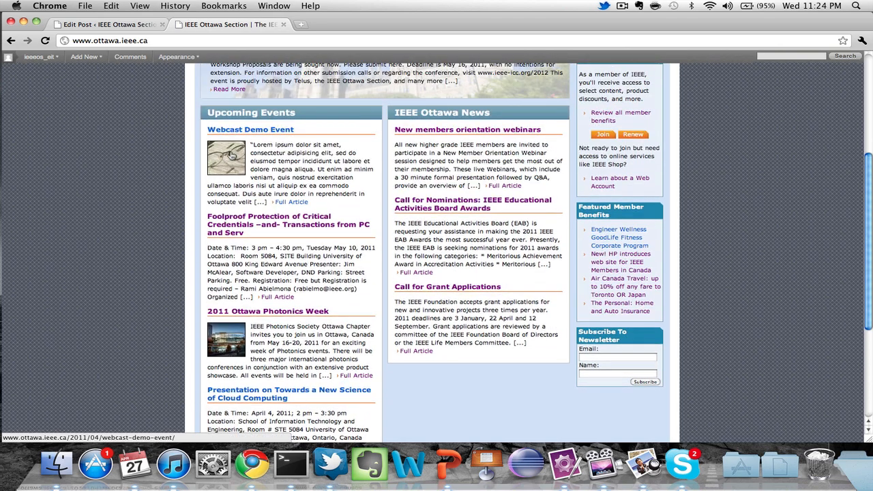
pyautogui.click(231, 154)
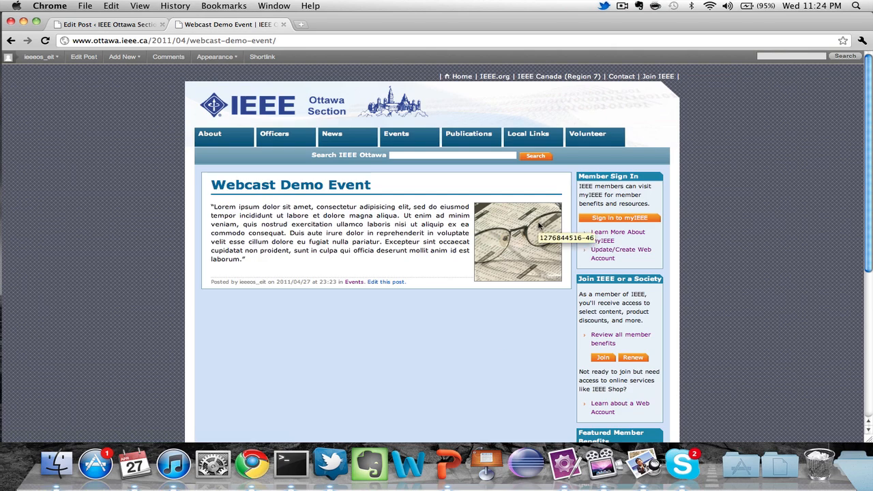
pyautogui.click(250, 114)
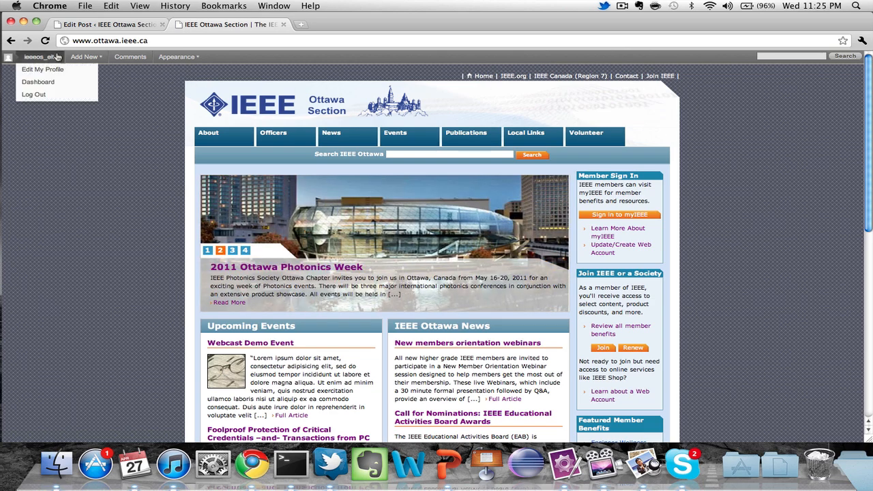
# In the Webcast Demo Event post editor, enable featuring in the Featured Content Slider and update the post.
pyautogui.click(85, 25)
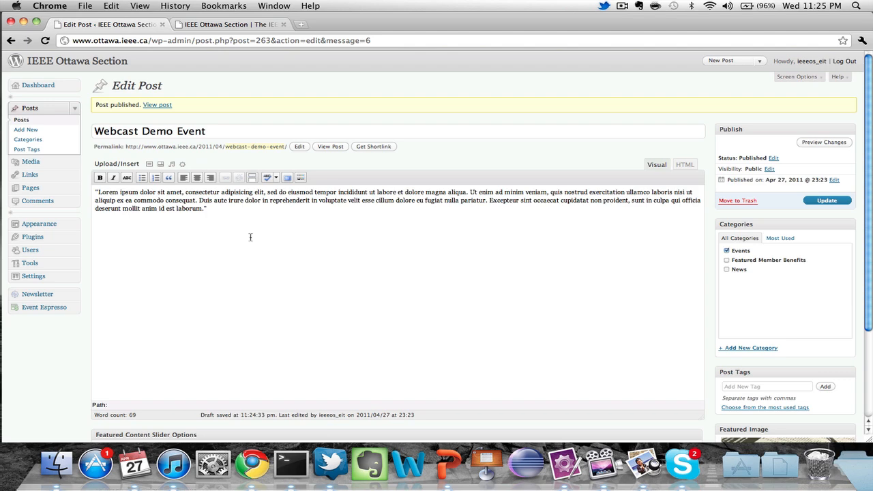
pyautogui.scroll(-4, 250, 236)
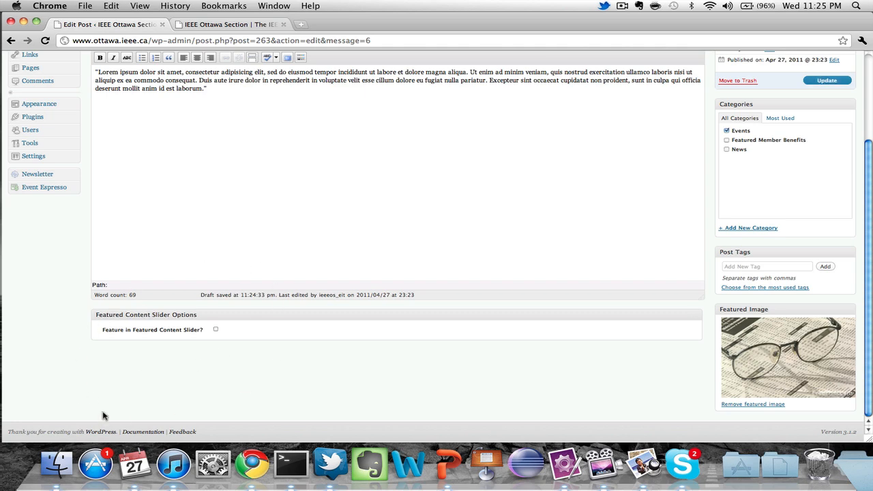
pyautogui.click(216, 331)
pyautogui.click(814, 81)
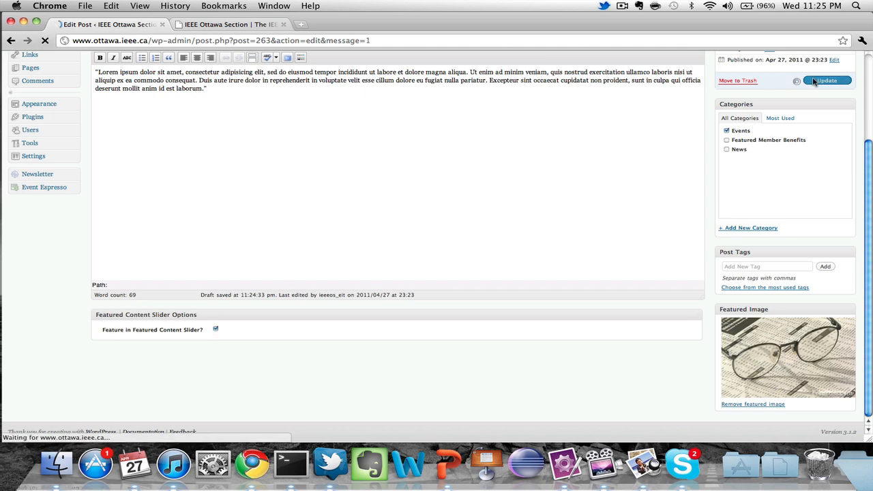
# Reload the public home page and check slides 5, 4 and 2 of the featured slider.
pyautogui.click(215, 26)
pyautogui.press('Return')
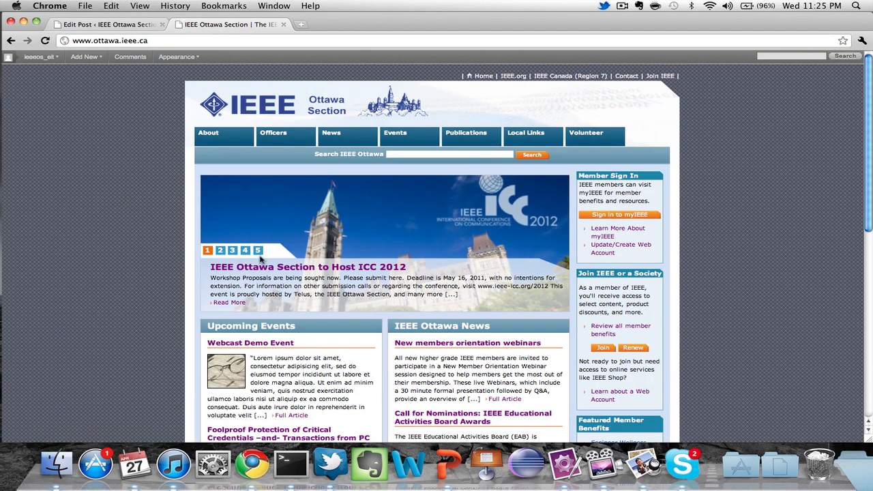
pyautogui.click(258, 251)
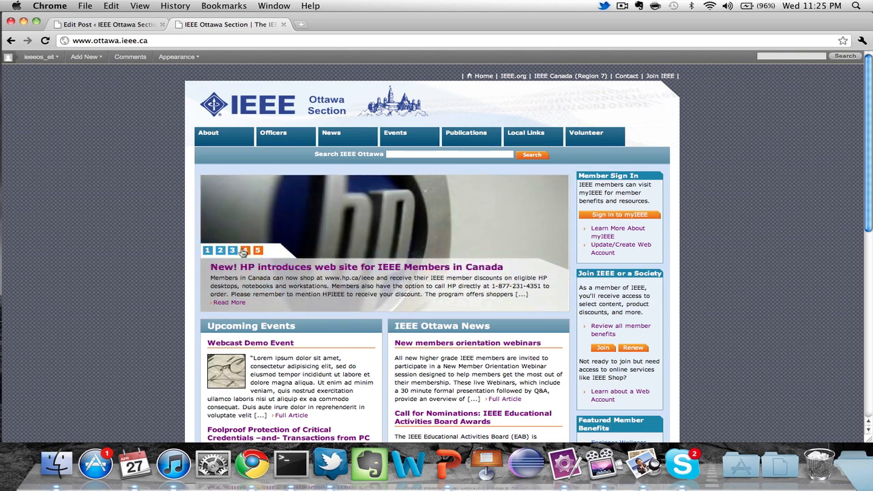
pyautogui.click(245, 252)
pyautogui.click(222, 251)
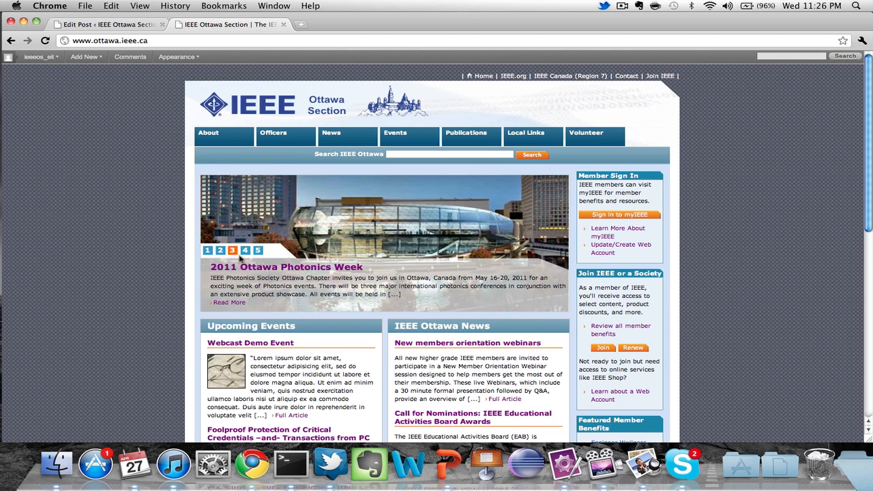
pyautogui.click(220, 252)
# Return to the Webcast Demo Event post editor and review its Featured Content Slider option.
pyautogui.click(132, 26)
pyautogui.scroll(-5, 137, 238)
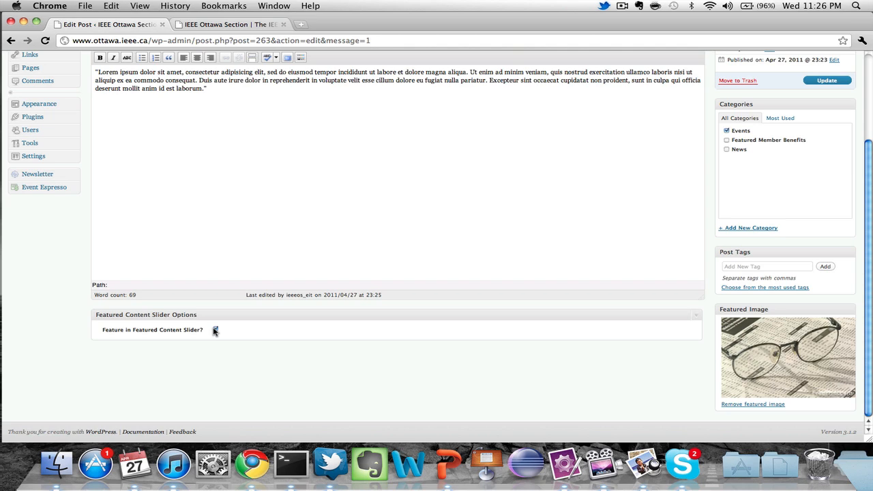
pyautogui.scroll(5, 227, 275)
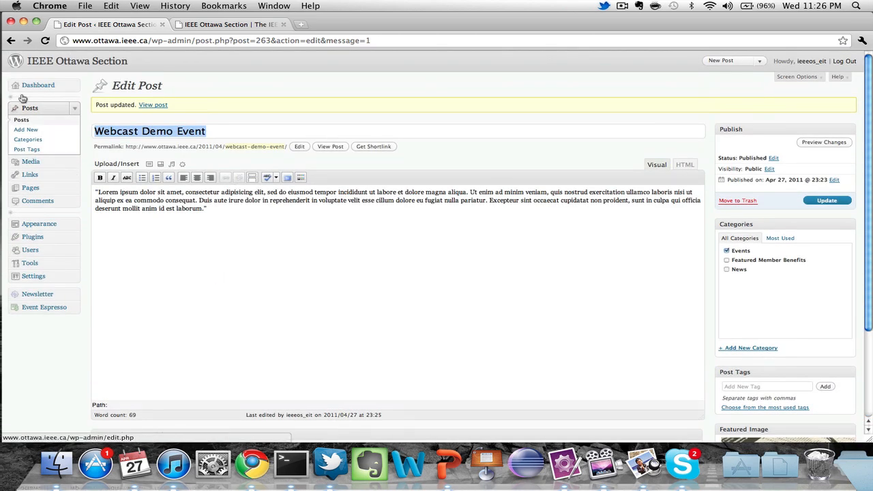
# Create a new post and title it "Demo News Item".
pyautogui.click(39, 130)
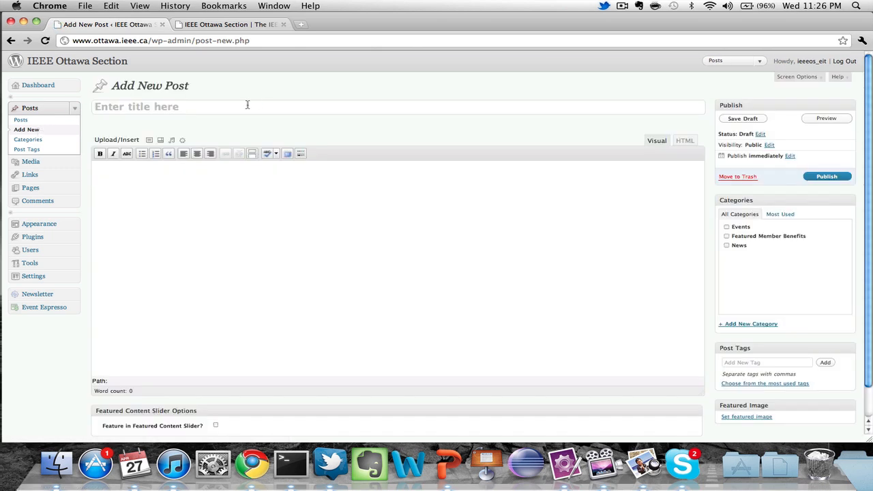
pyautogui.click(248, 105)
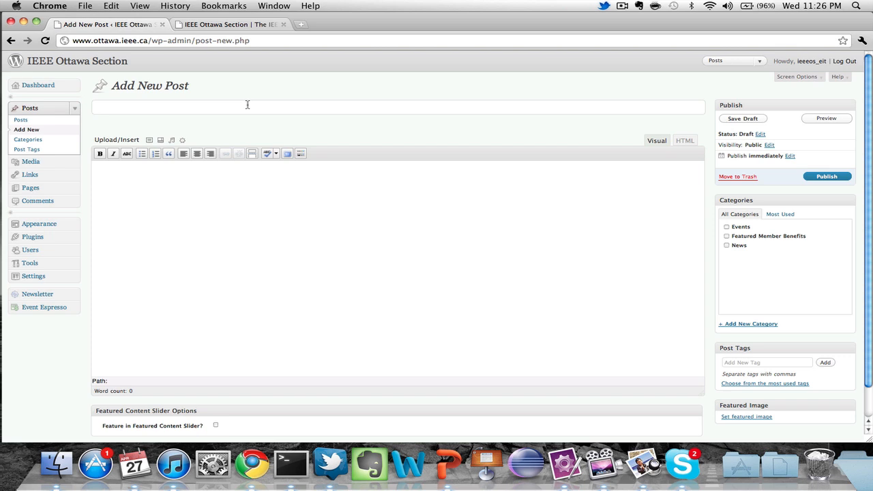
pyautogui.write('Demo News Ne')
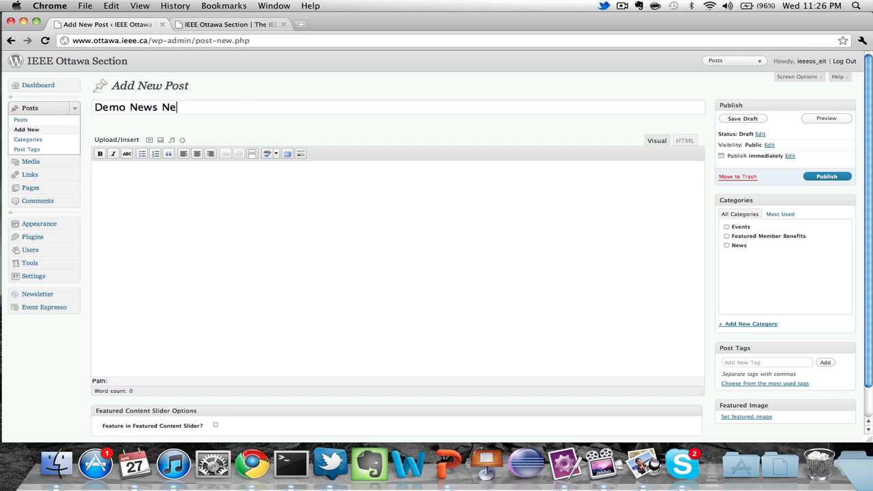
pyautogui.press('BackSpace')
pyautogui.press('BackSpace')
pyautogui.write('Items')
pyautogui.press('BackSpace')
# Fill the body of the Demo News Item post with three paragraphs of the "Lorem ipsum" placeholder text.
pyautogui.click(246, 198)
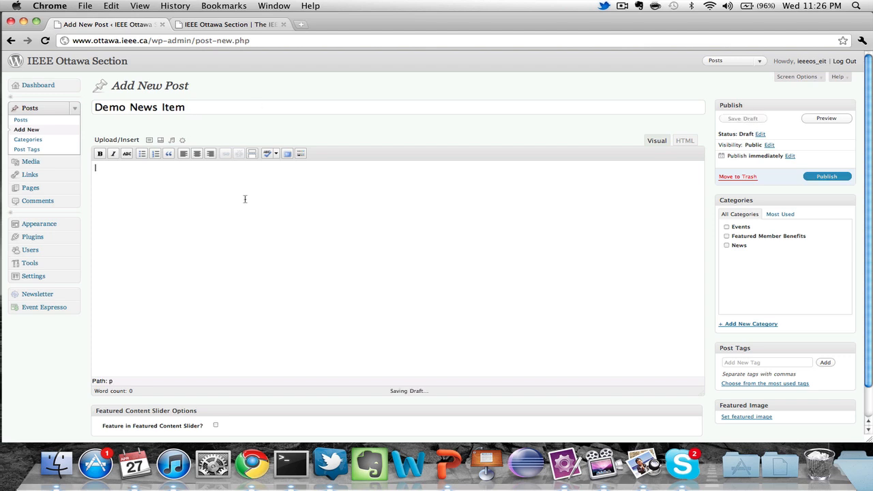
pyautogui.write('"Lorem ipsum dolor sit amet, consectetur adipisicing elit, sed do eiusmod tempor incididunt ut labore et dolore magna aliqua. Ut enim ad minim veniam, quis nostrud exercitation ullamco laboris nisi ut aliquip ex ea commodo consequat. Duis aute irure dolor in reprehenderit in voluptate velit esse cillum dolore eu fugiat nulla pariatur. Excepteur sint occaecat cupidatat non proident, sunt in culpa qui officia deserunt mollit anim id est laborum."')
pyautogui.press('Return')
pyautogui.write('"Lorem ipsum dolor sit amet, consectetur adipisicing elit, sed do eiusmod tempor incididunt ut labore et dolore magna aliqua. Ut enim ad minim veniam, quis nostrud exercitation ullamco laboris nisi ut aliquip ex ea commodo consequat. Duis aute irure dolor in reprehenderit in voluptate velit esse cillum dolore eu fugiat nulla pariatur. Excepteur sint occaecat cupidatat non proident, sunt in culpa qui officia deserunt mollit anim id est laborum."')
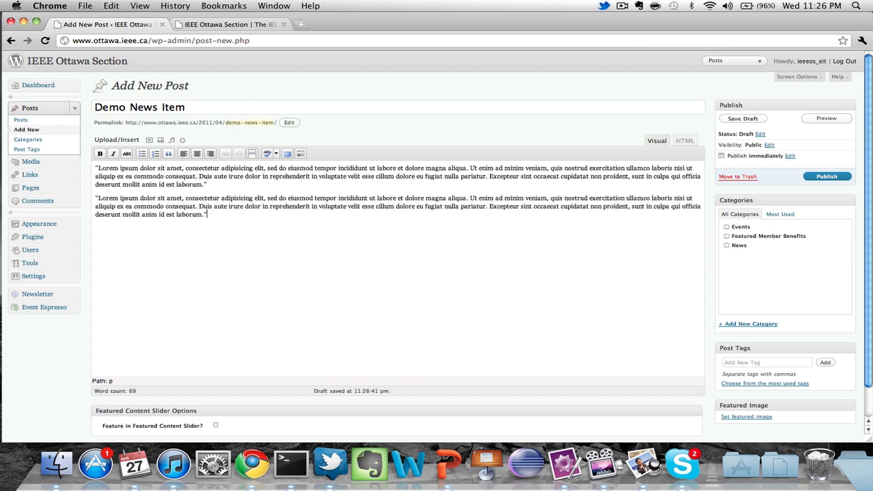
pyautogui.write('"Lorem ipsum dolor sit amet, consectetur adipisicing elit, sed do eiusmod tempor incididunt ut labore et dolore magna aliqua. Ut enim ad minim veniam, quis nostrud exercitation ullamco laboris nisi ut aliquip ex ea commodo consequat. Duis aute irure dolor in reprehenderit in voluptate velit esse cillum dolore eu fugiat nulla pariatur. Excepteur sint occaecat cupidatat non proident, sunt in culpa qui officia deserunt mollit anim id est laborum."')
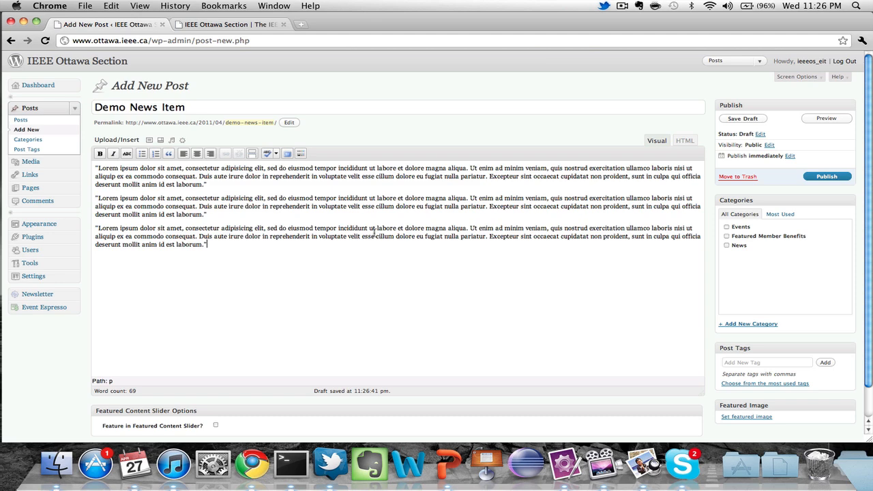
# Assign the post to the News category and upload apple-stock.jpg from the Desktop as its featured image.
pyautogui.scroll(-1, 451, 241)
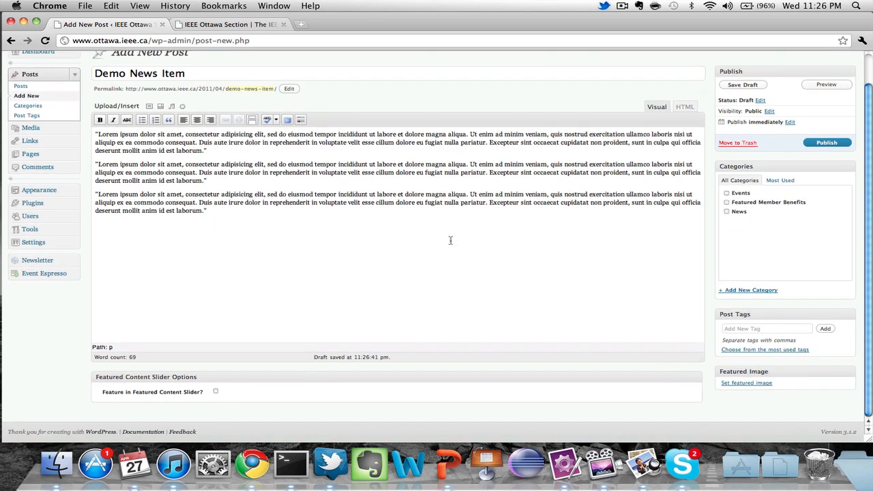
pyautogui.click(727, 213)
pyautogui.click(754, 385)
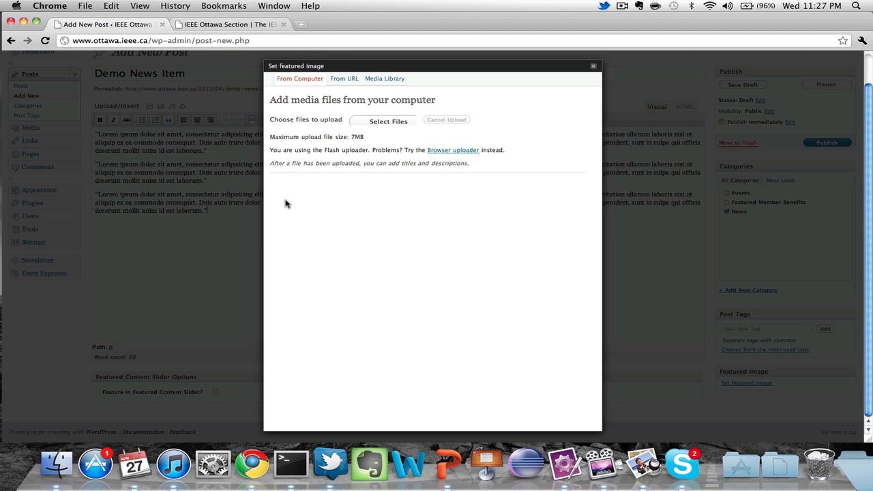
pyautogui.click(379, 120)
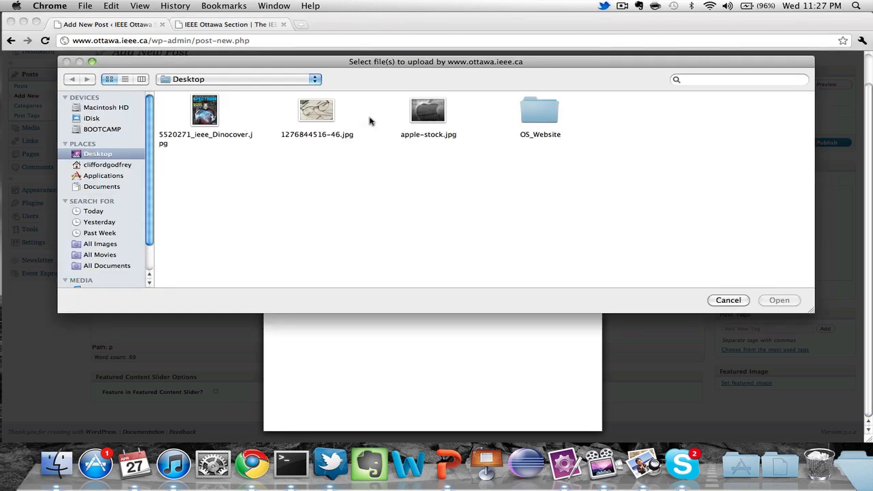
pyautogui.doubleClick(428, 121)
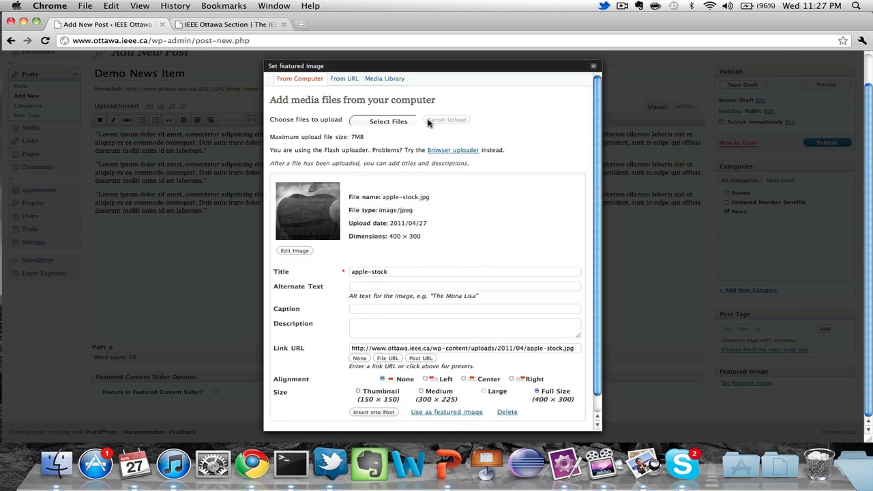
pyautogui.click(451, 413)
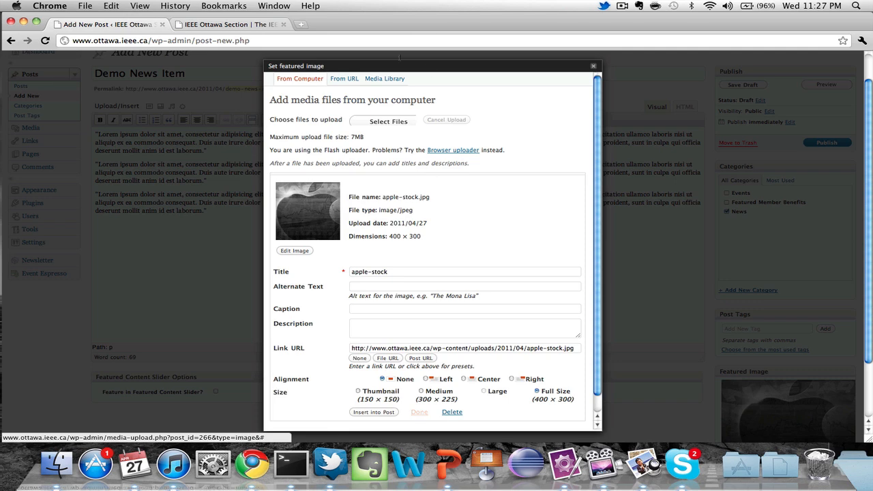
pyautogui.click(593, 66)
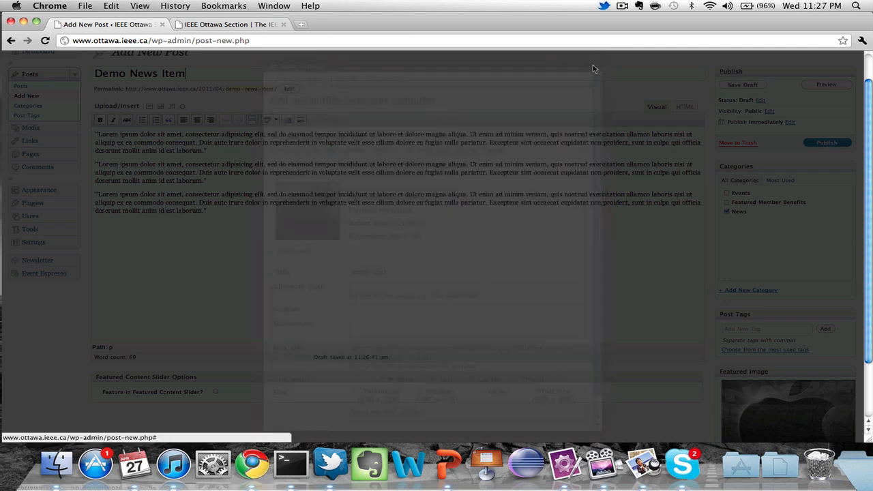
# Enable featuring the news post in the Featured Content Slider and publish it.
pyautogui.scroll(-3, 503, 228)
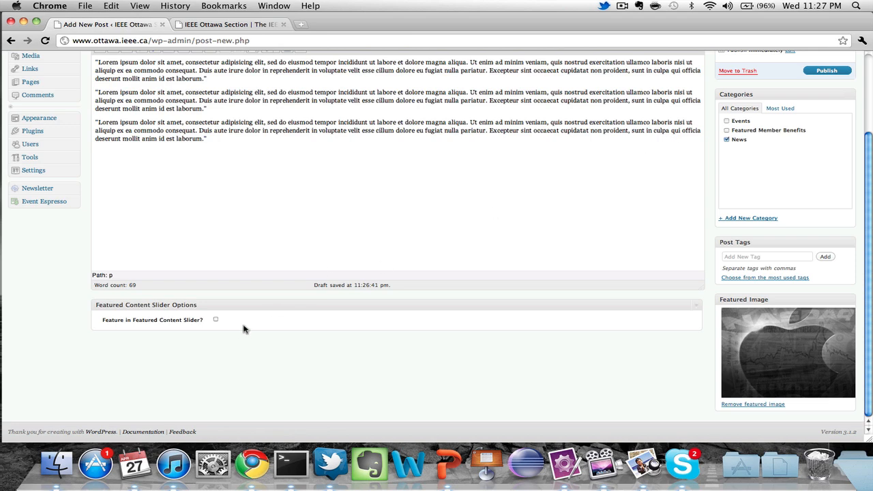
pyautogui.click(215, 321)
pyautogui.scroll(4, 506, 242)
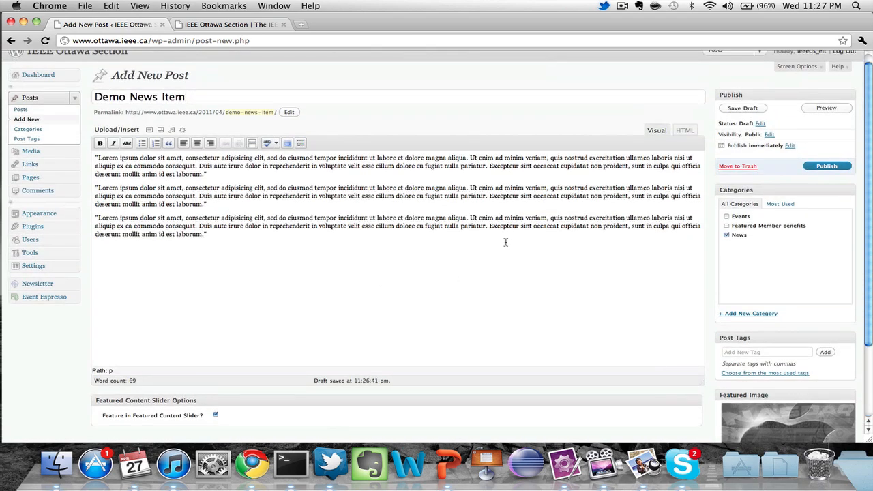
pyautogui.click(830, 167)
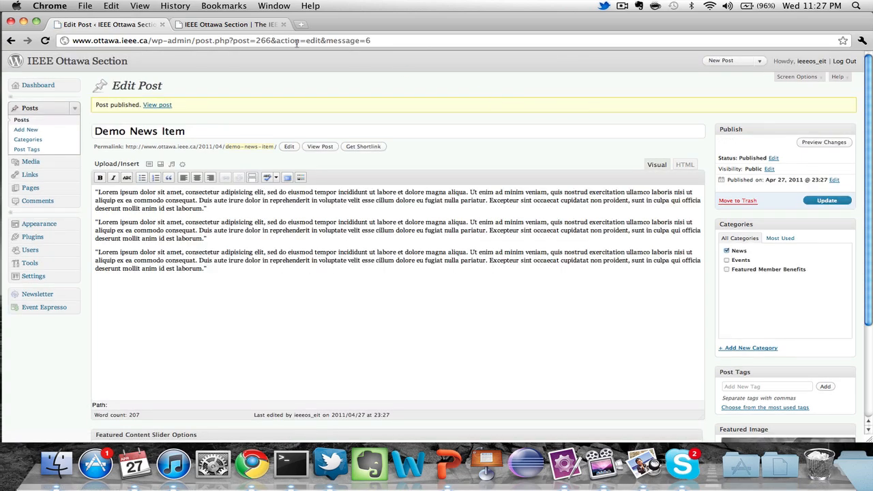
# Reload the public home page, check the IEEE Ottawa News list, and view slides 3 and 5 of the featured slider.
pyautogui.click(252, 25)
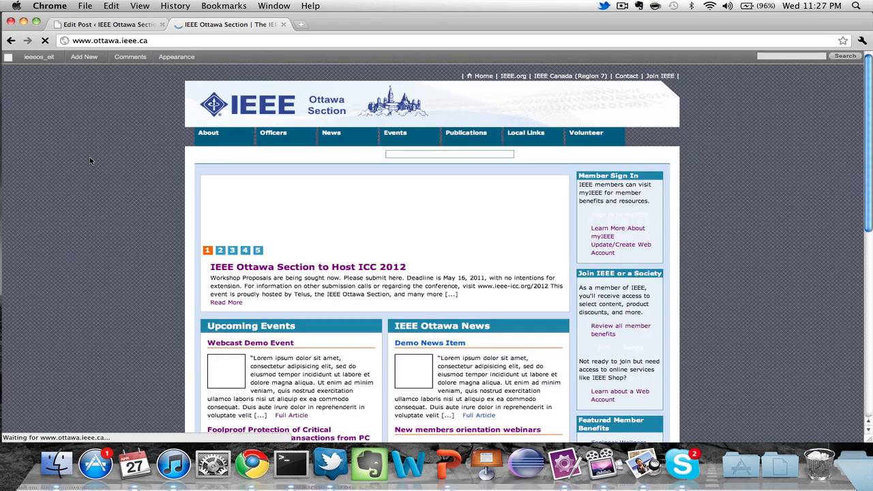
pyautogui.scroll(-8, 89, 161)
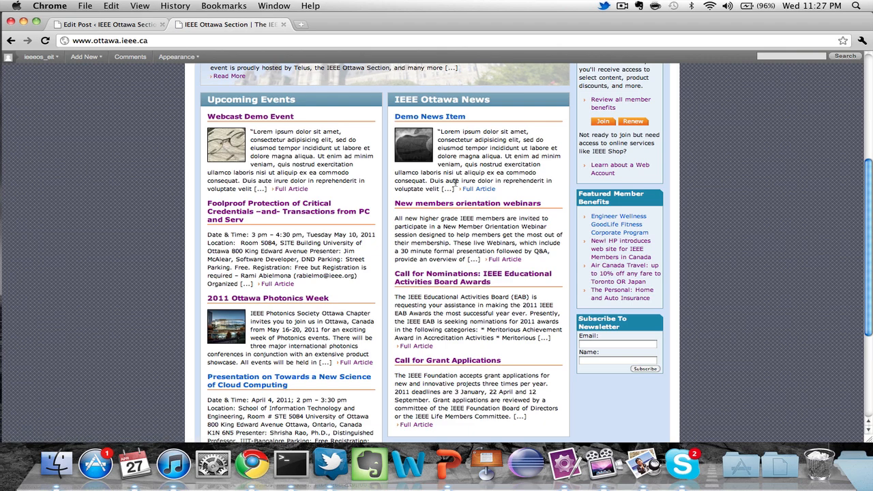
pyautogui.scroll(7, 455, 182)
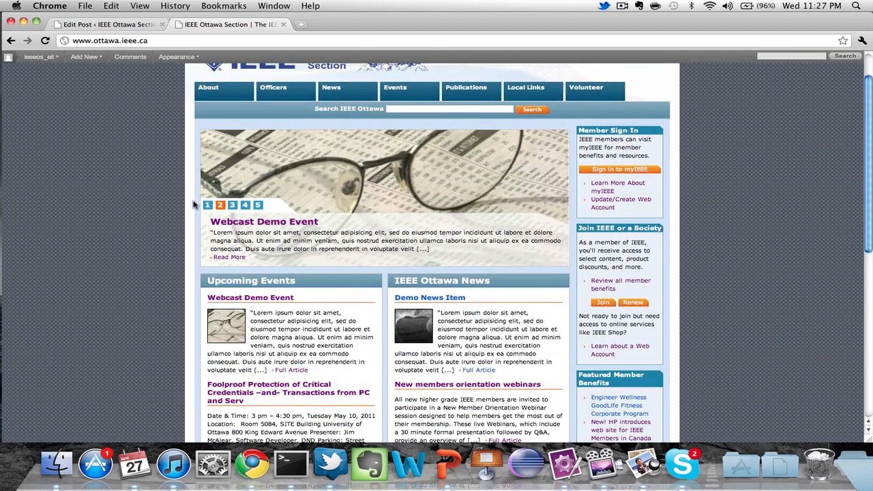
pyautogui.click(233, 206)
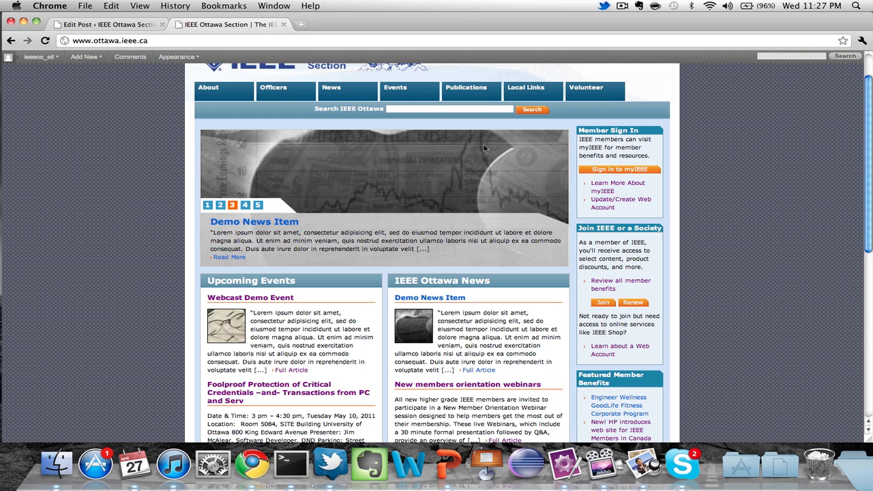
pyautogui.click(259, 205)
# In the Demo News Item post editor, disable featuring in the Featured Content Slider and update the post.
pyautogui.click(119, 26)
pyautogui.scroll(-4, 244, 287)
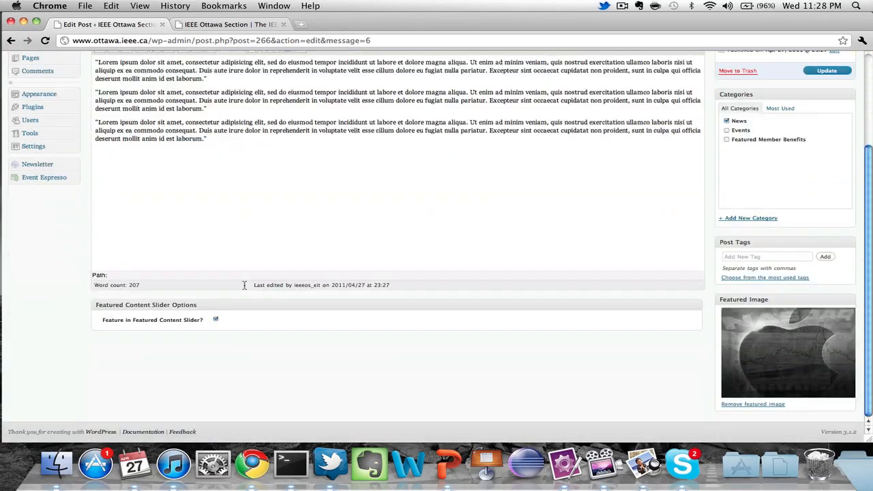
pyautogui.click(216, 321)
pyautogui.scroll(4, 586, 180)
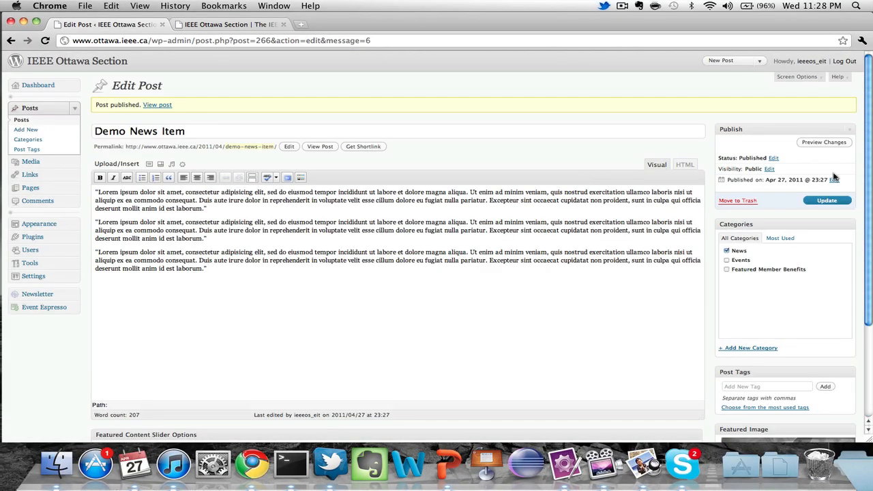
pyautogui.click(825, 201)
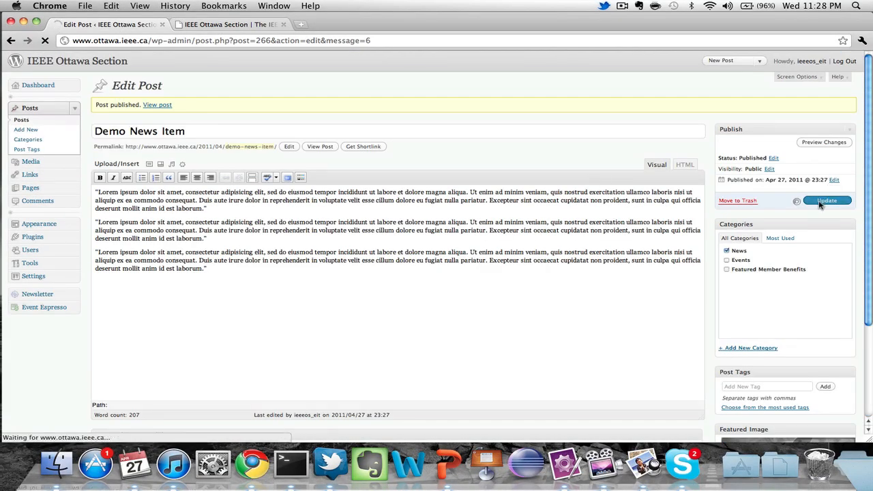
# Reload the public home page, check slides 3, 4 and 5 of the featured slider, and review the events and news lists.
pyautogui.click(222, 25)
pyautogui.click(220, 42)
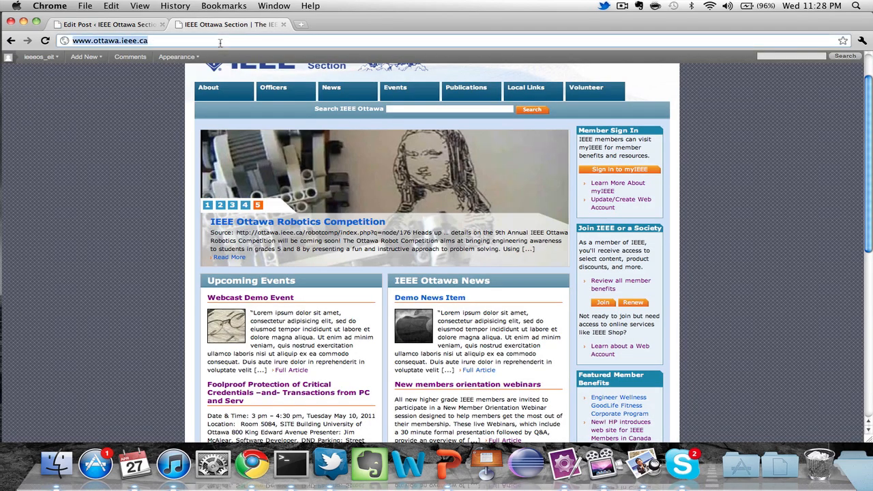
pyautogui.press('Return')
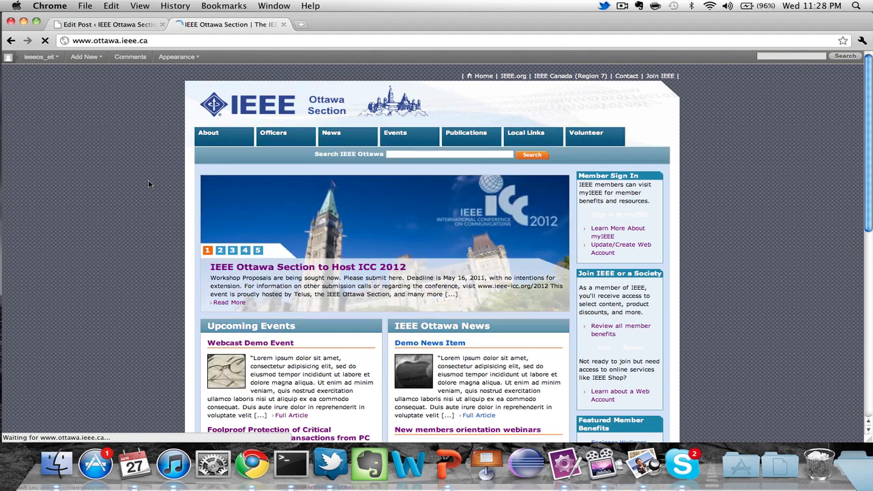
pyautogui.click(233, 250)
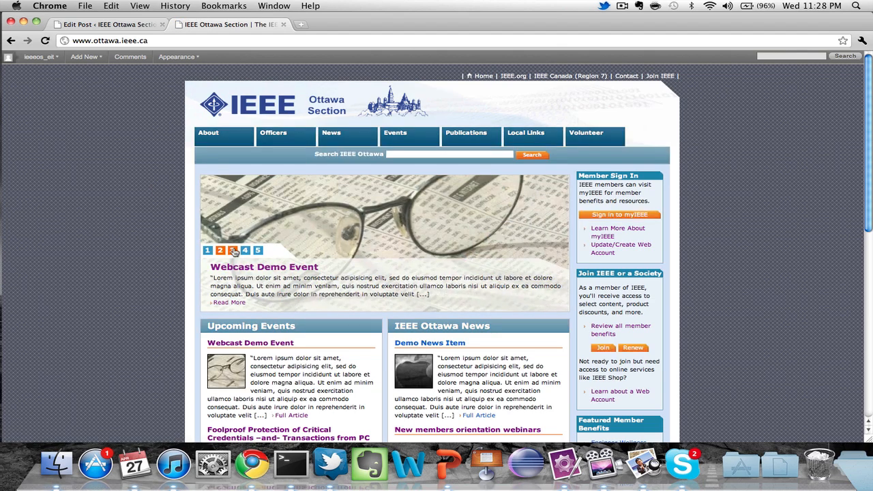
pyautogui.click(257, 251)
pyautogui.click(245, 251)
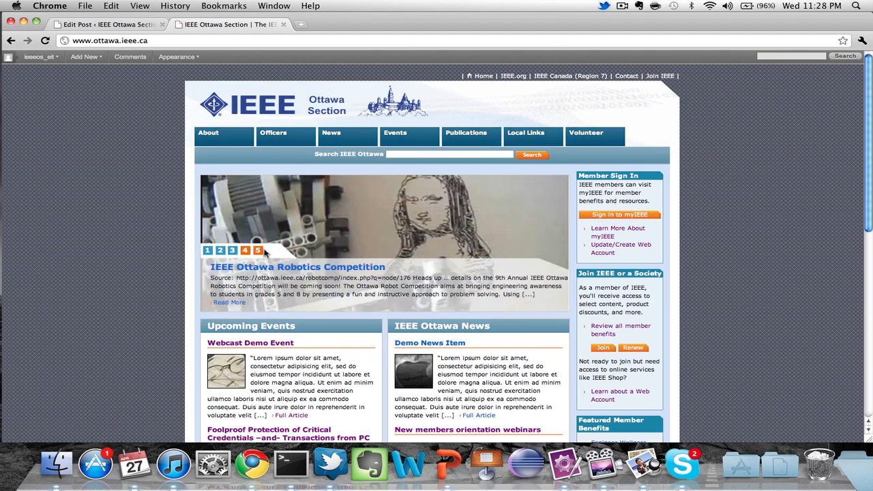
pyautogui.click(262, 251)
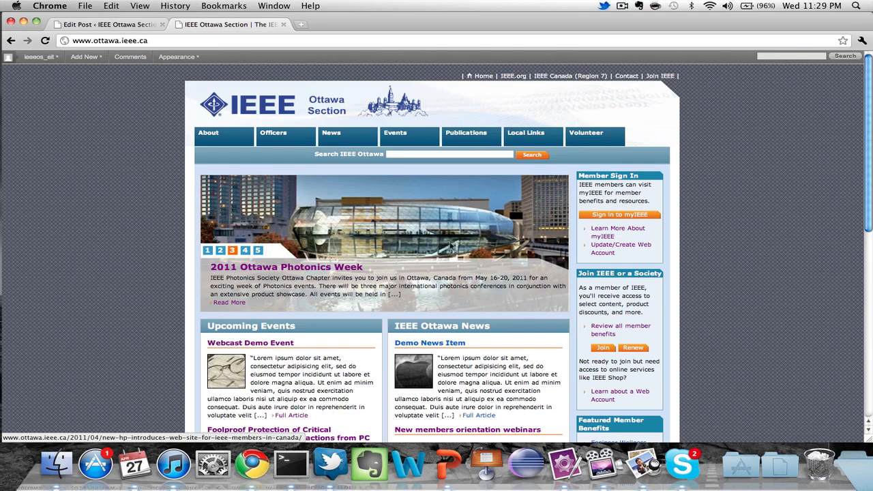
pyautogui.scroll(-5, 269, 225)
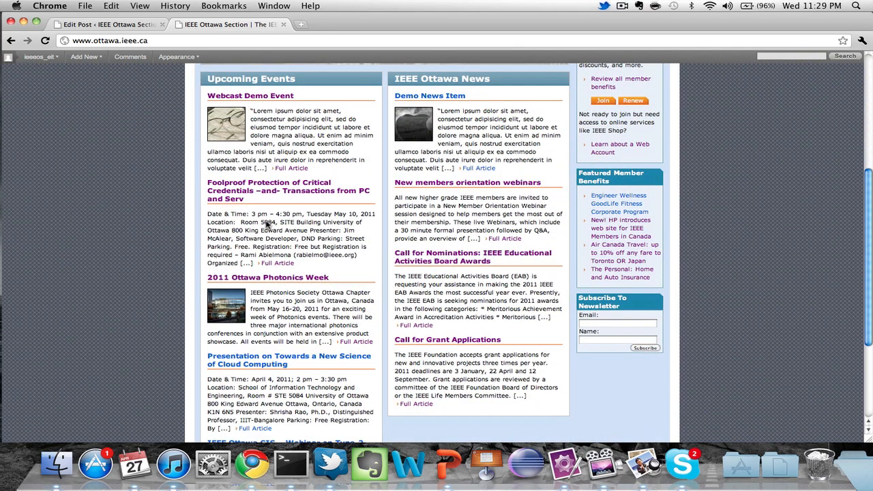
pyautogui.scroll(3, 266, 224)
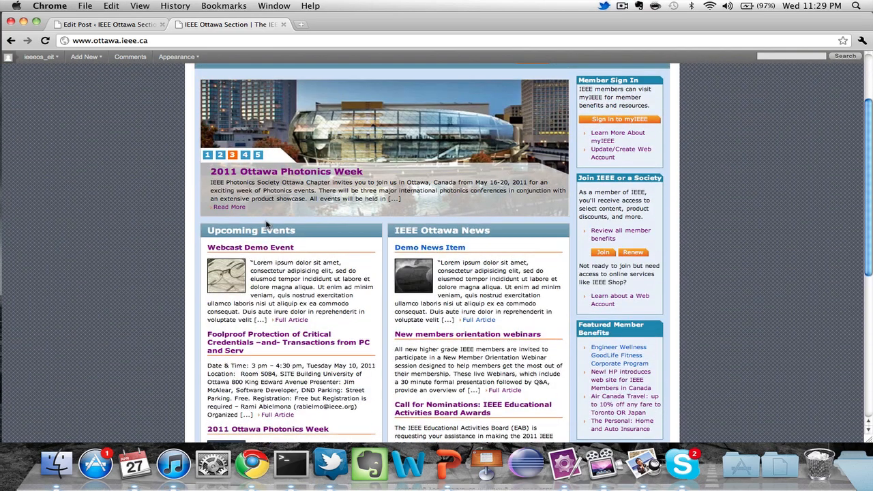
pyautogui.scroll(2, 266, 224)
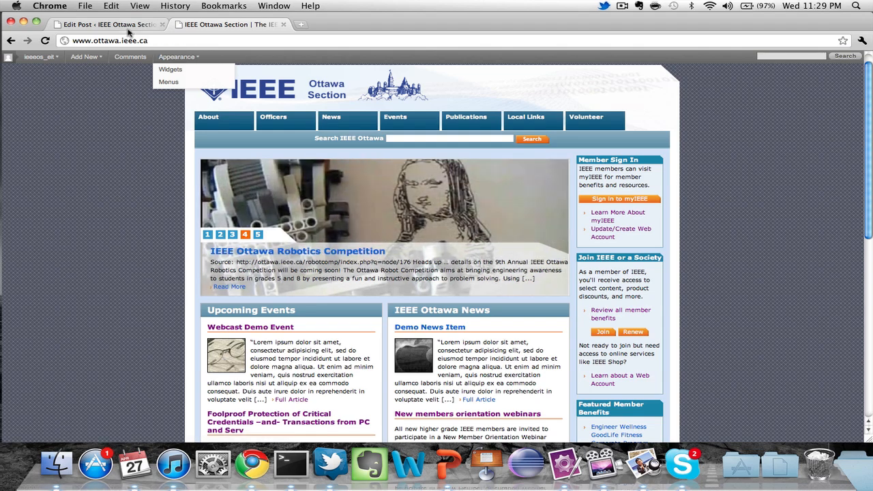
# Create another new post in the site admin and title it "Demo Featured Member Benefit".
pyautogui.click(130, 26)
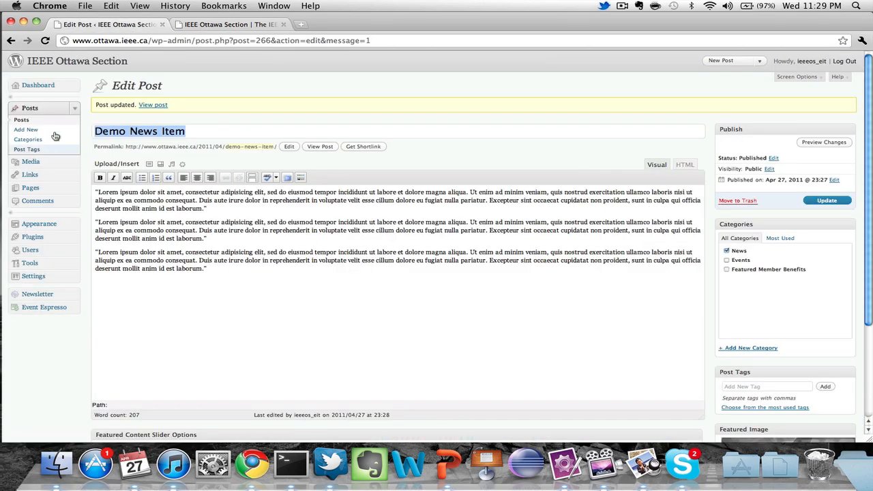
pyautogui.click(33, 133)
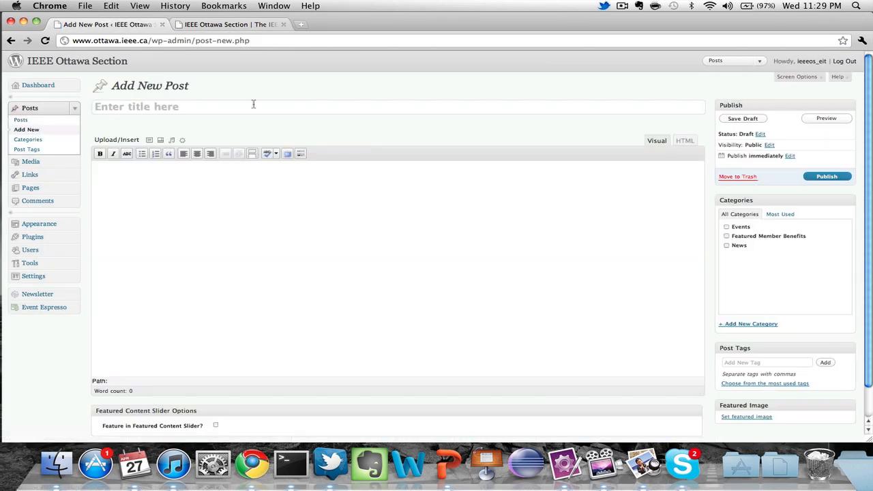
pyautogui.write('Featured M')
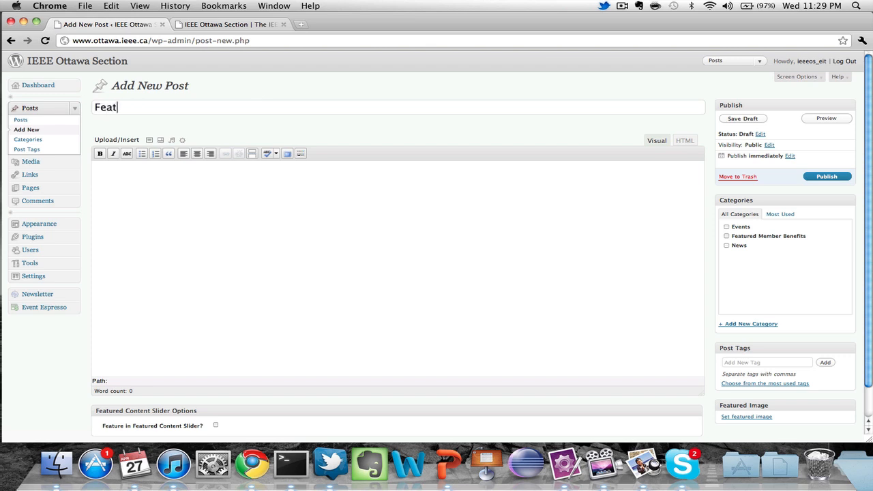
pyautogui.press('BackSpace')
pyautogui.press('BackSpace')
pyautogui.press('BackSpace')
pyautogui.press('BackSpace')
pyautogui.press('BackSpace')
pyautogui.press('BackSpace')
pyautogui.press('BackSpace')
pyautogui.press('BackSpace')
pyautogui.press('BackSpace')
pyautogui.press('BackSpace')
pyautogui.write('Demo Featured ')
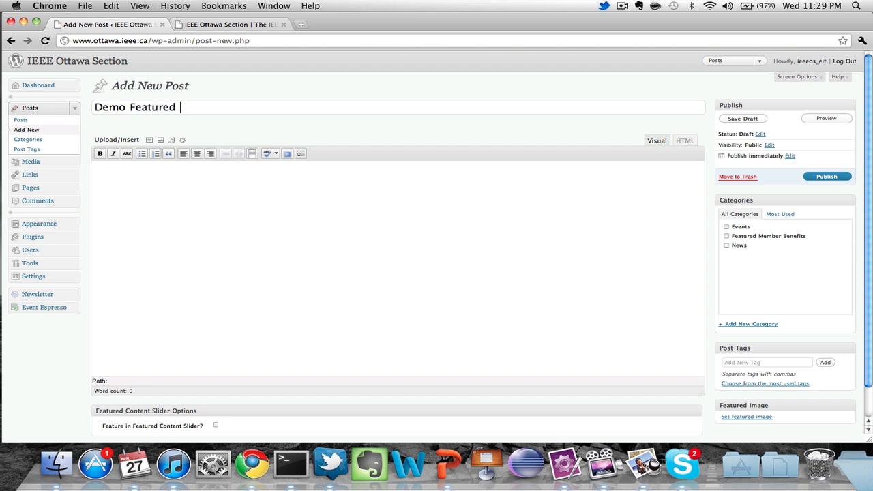
pyautogui.write('Member Benefit')
pyautogui.press('Tab')
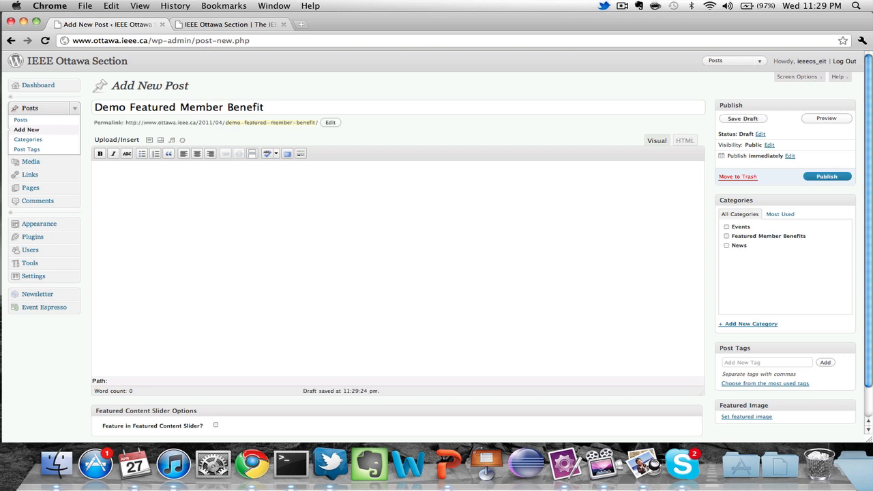
# Write "IEEE Members Get Free Supper Power!!!" as the post body and upload 5520271_ieee_Dinocover.jpg from the Desktop as its featured image.
pyautogui.write('IEEE Members Get Free Supper')
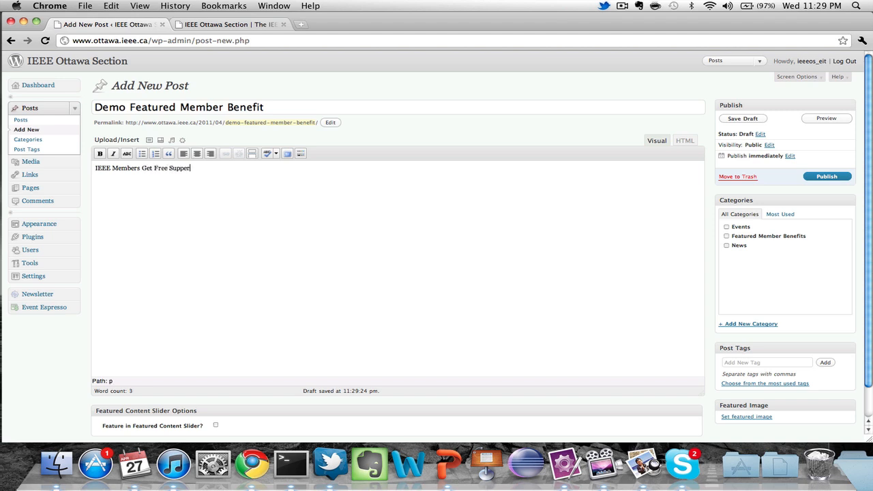
pyautogui.write('wer!!!')
pyautogui.scroll(-2, 464, 132)
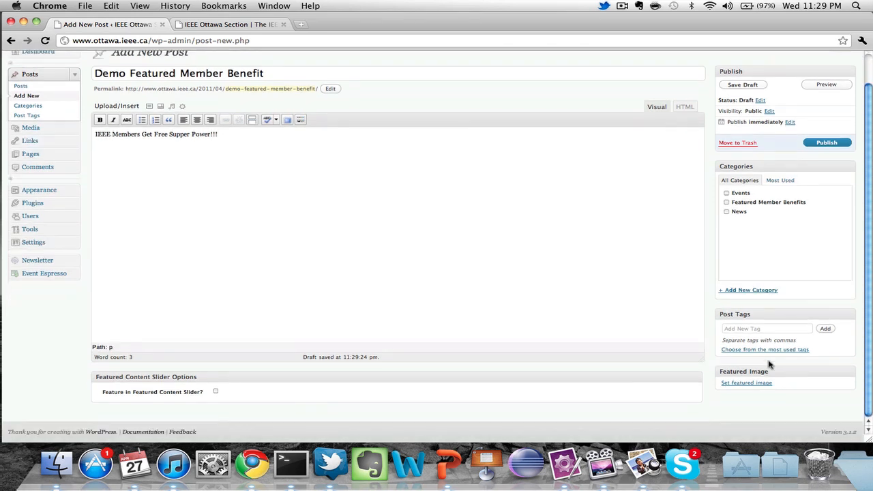
pyautogui.click(756, 384)
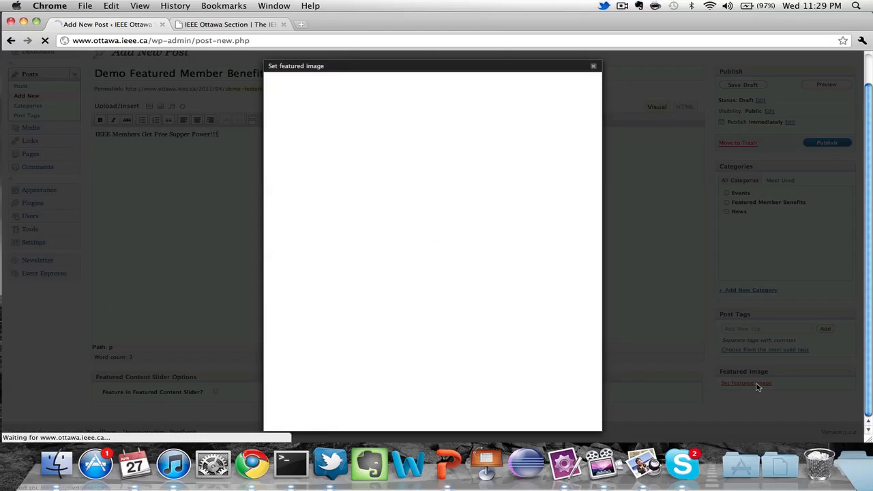
pyautogui.click(376, 125)
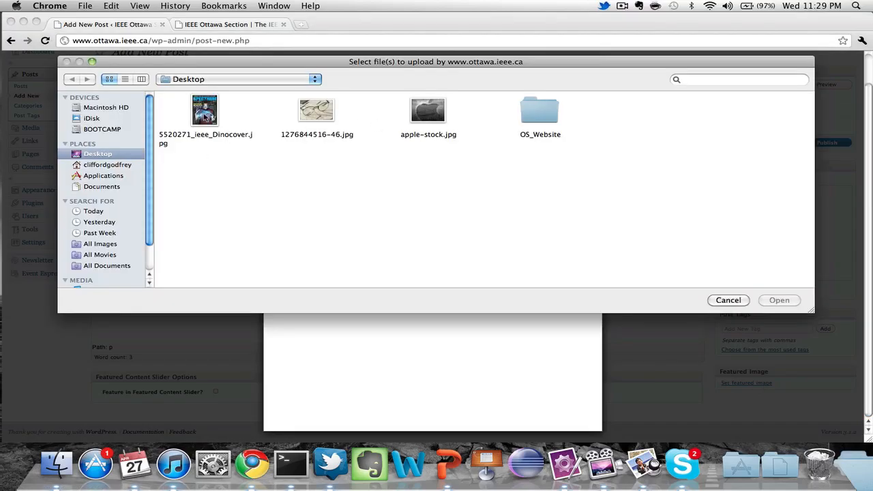
pyautogui.click(206, 117)
pyautogui.doubleClick(205, 114)
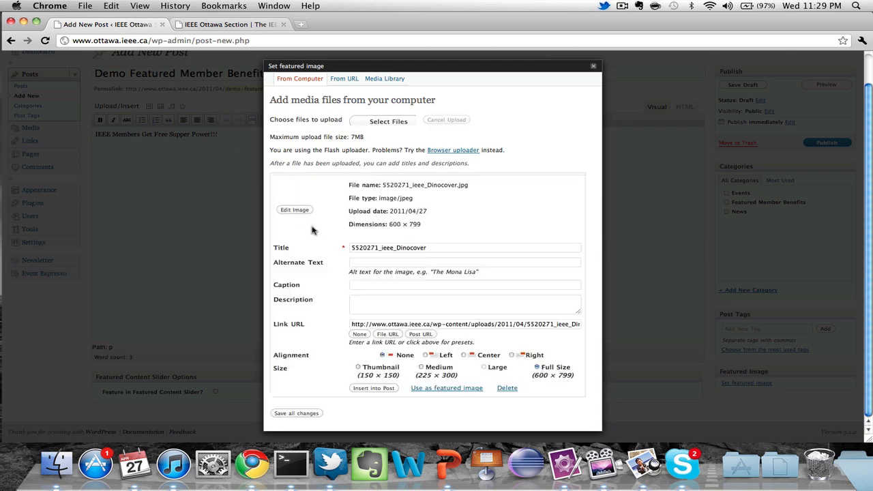
pyautogui.scroll(-1, 405, 254)
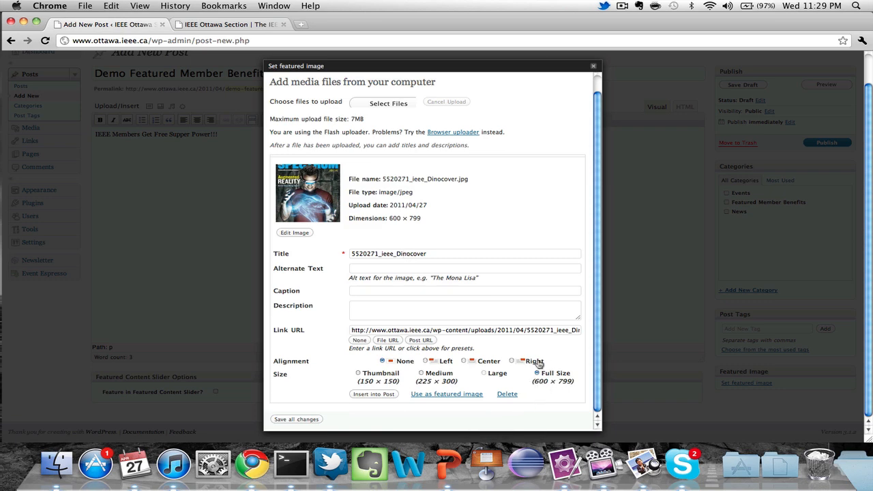
pyautogui.click(474, 397)
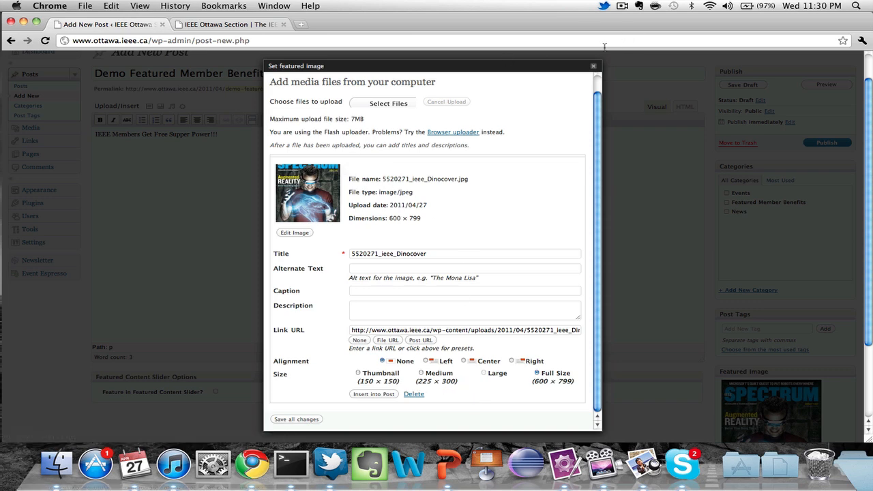
pyautogui.click(593, 66)
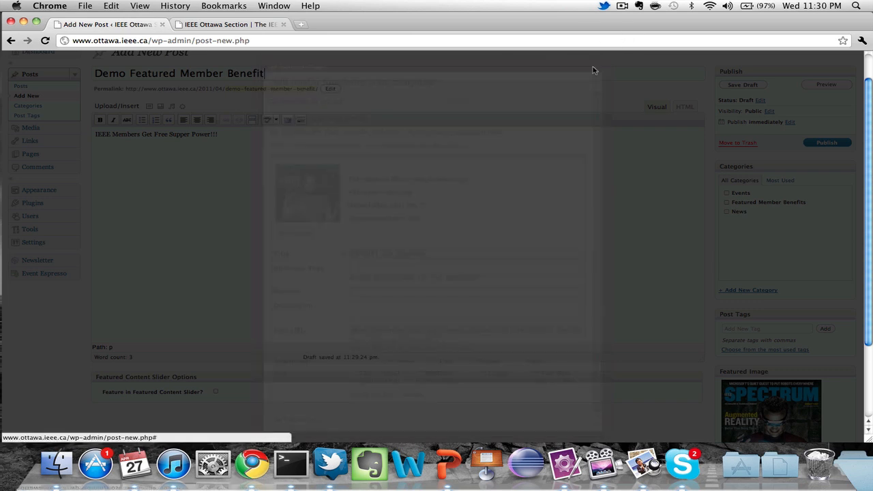
# Assign the post to the Featured Member Benefits category.
pyautogui.scroll(-3, 250, 222)
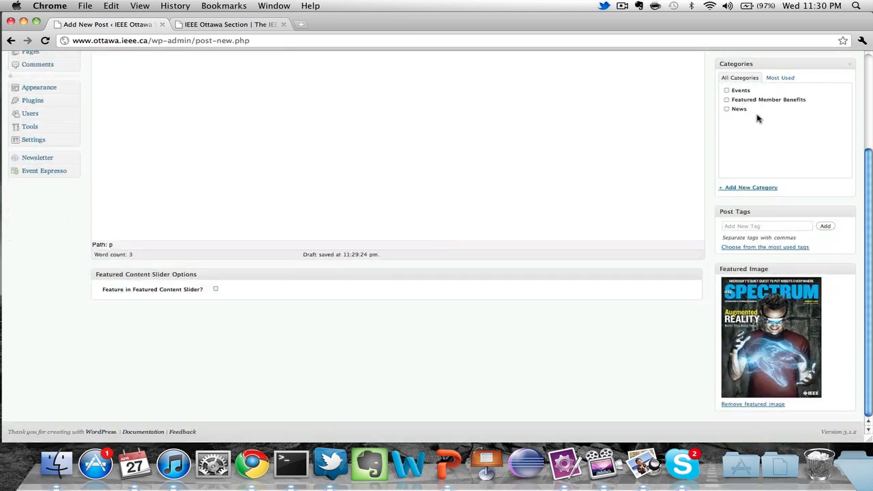
pyautogui.scroll(1, 744, 123)
pyautogui.scroll(1, 744, 123)
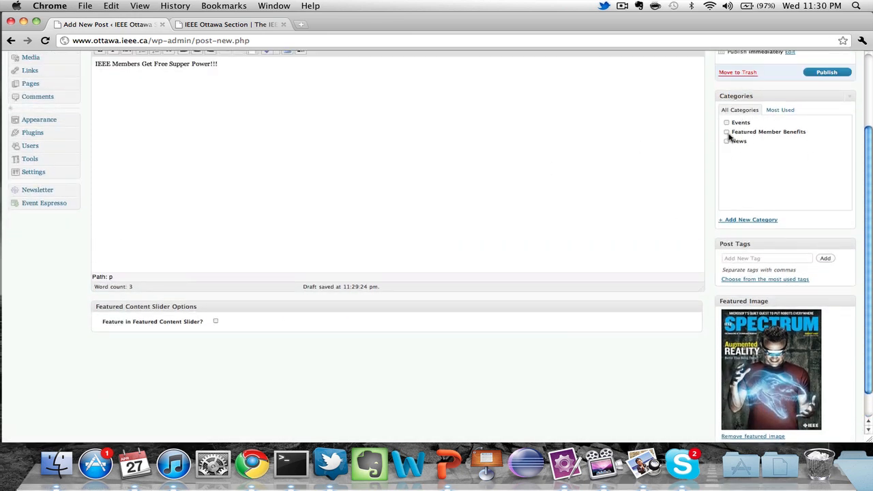
pyautogui.click(726, 133)
pyautogui.scroll(2, 481, 182)
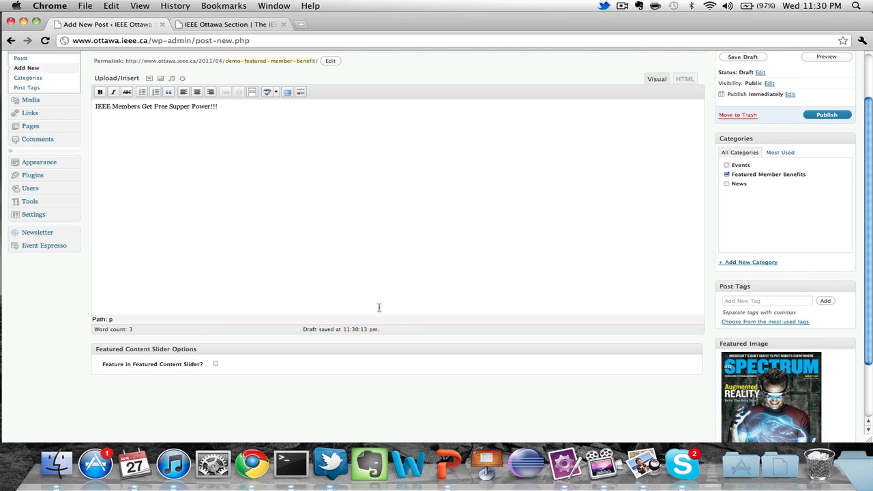
# Enable featuring the post in the Featured Content Slider and publish it.
pyautogui.click(216, 364)
pyautogui.scroll(3, 492, 220)
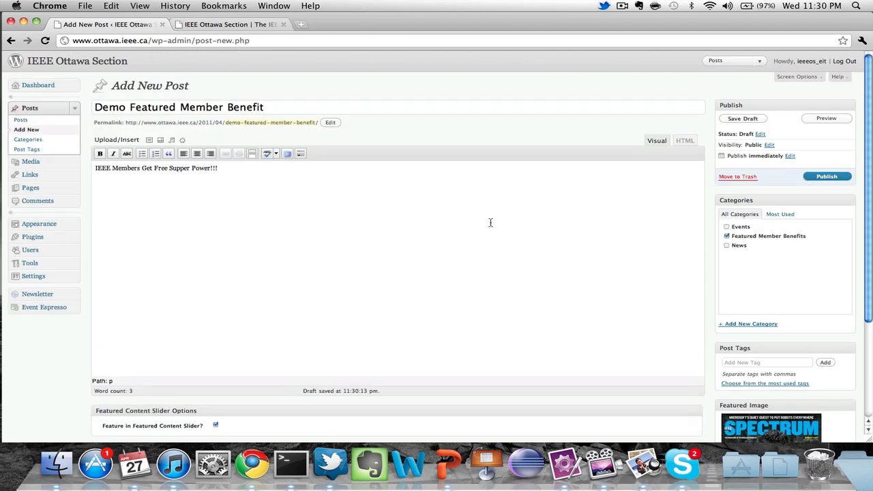
pyautogui.click(827, 177)
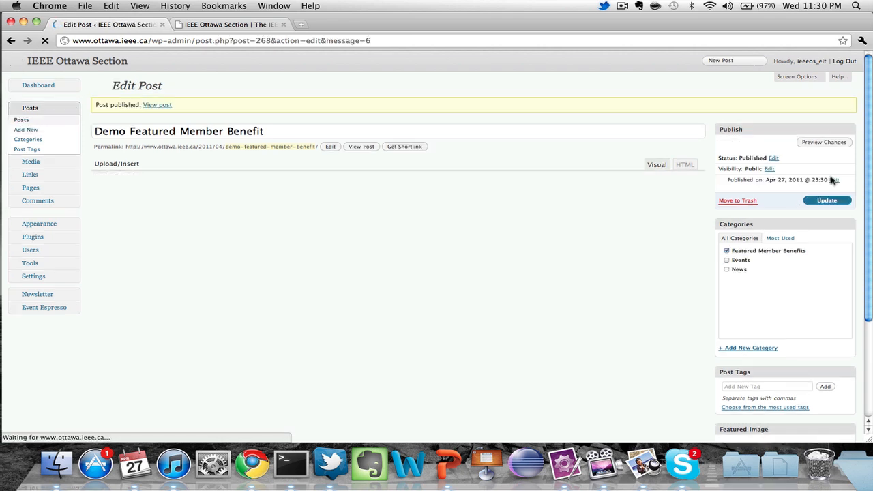
# Reload the public home page and open Demo Featured Member Benefit from the Featured Member Benefits list.
pyautogui.click(236, 26)
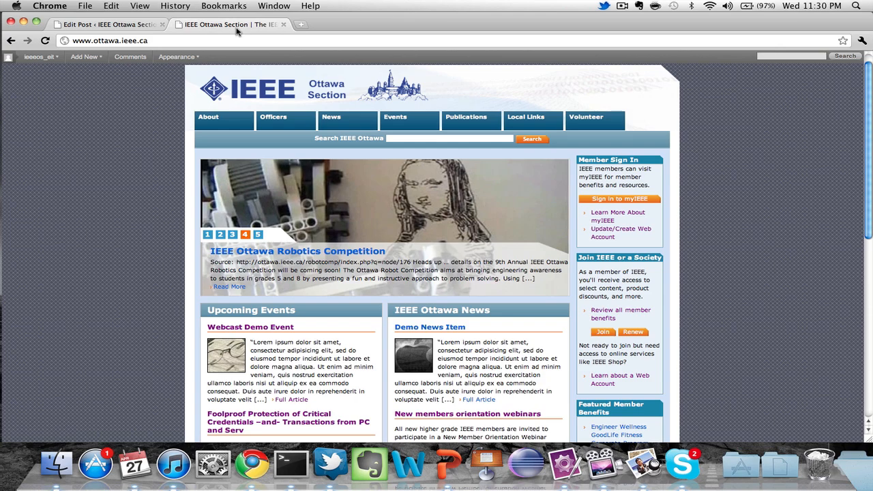
pyautogui.click(238, 40)
pyautogui.press('Return')
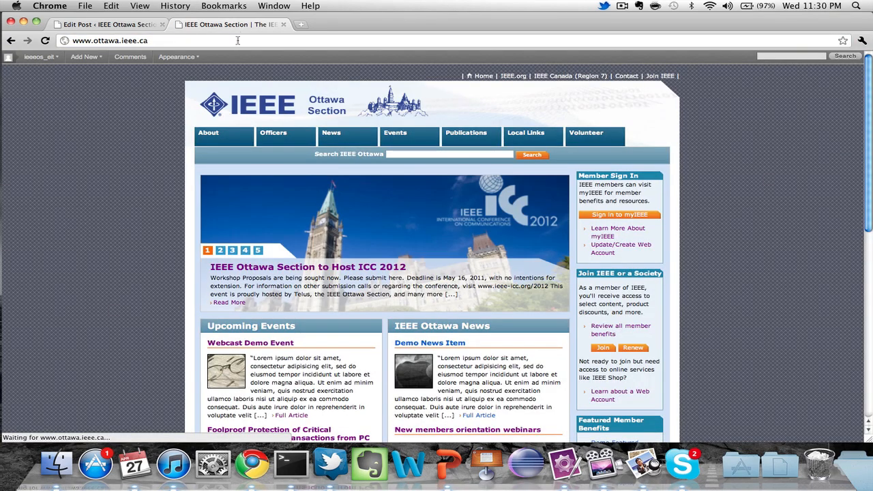
pyautogui.scroll(-3, 125, 263)
pyautogui.scroll(-3, 125, 264)
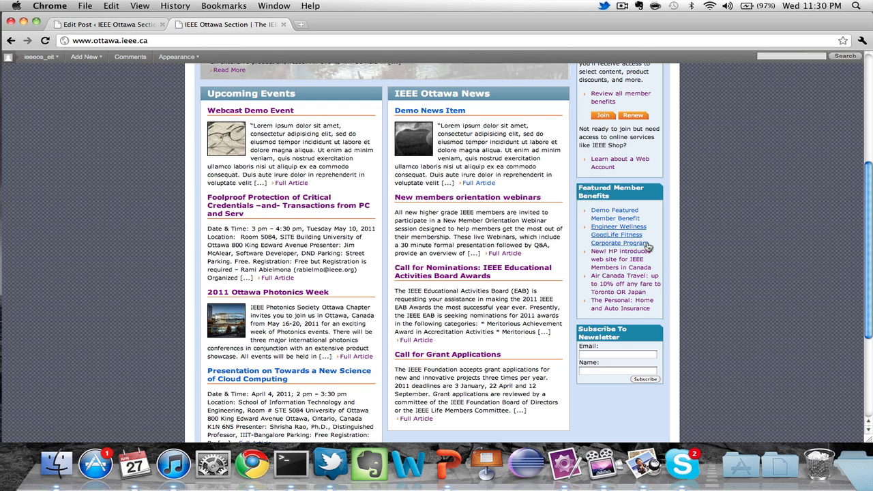
pyautogui.click(629, 220)
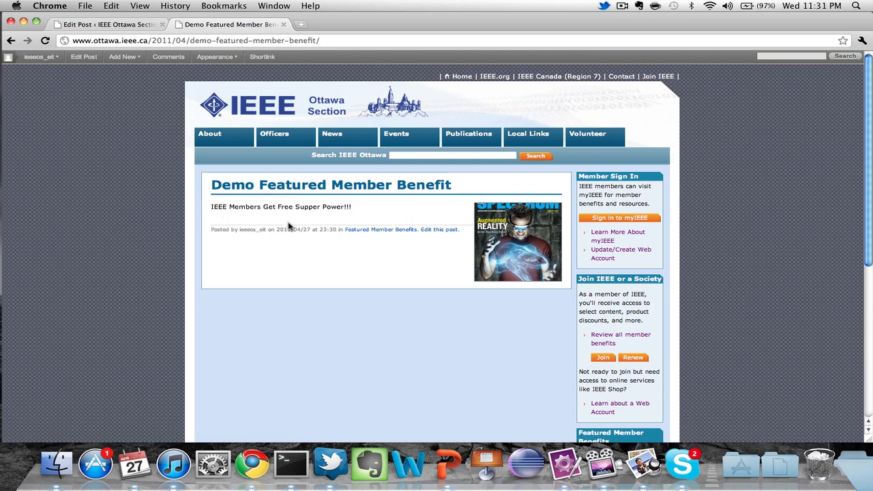
# Return to the public home page and go through slides 1 to 5 of the featured slider, looking for the demo member benefit.
pyautogui.click(255, 109)
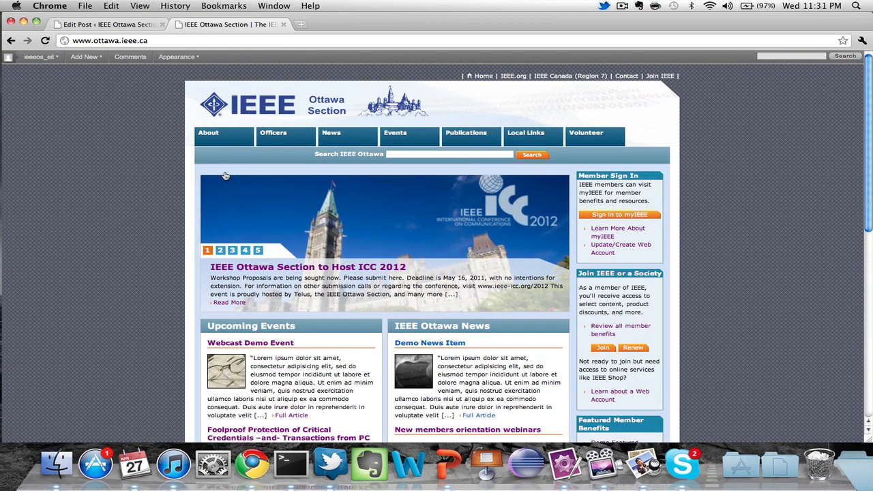
pyautogui.click(219, 251)
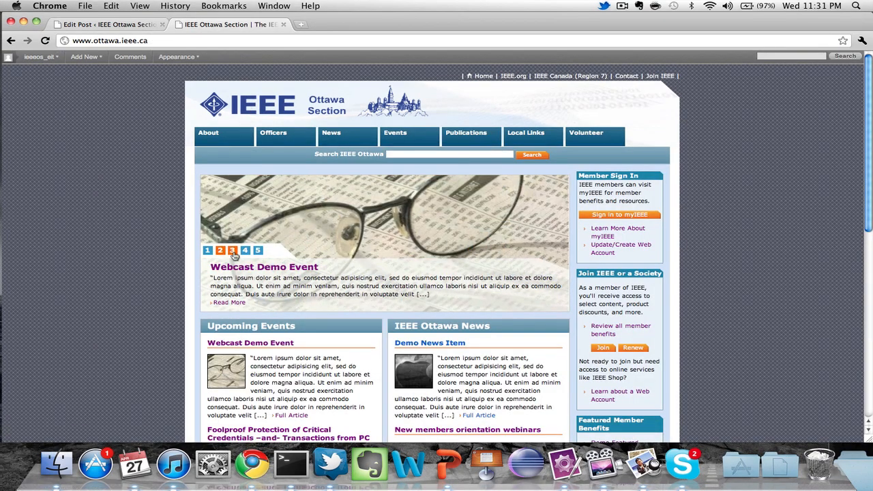
pyautogui.click(233, 251)
pyautogui.click(244, 253)
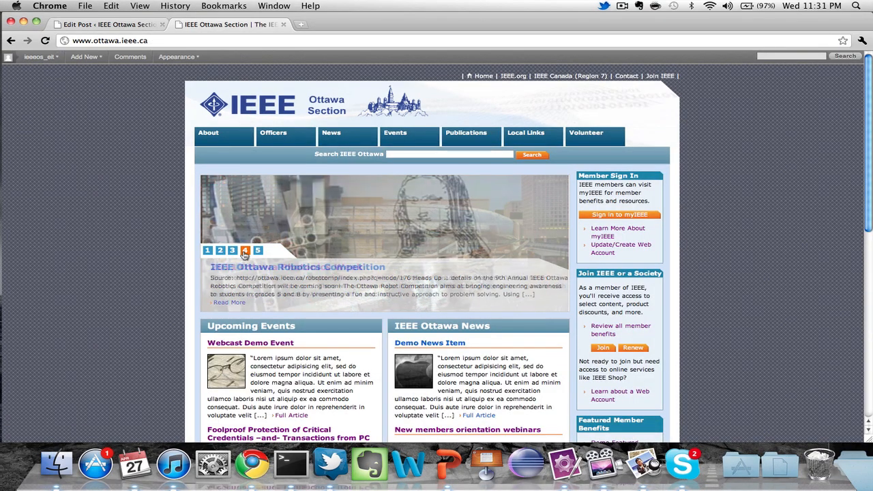
pyautogui.click(258, 252)
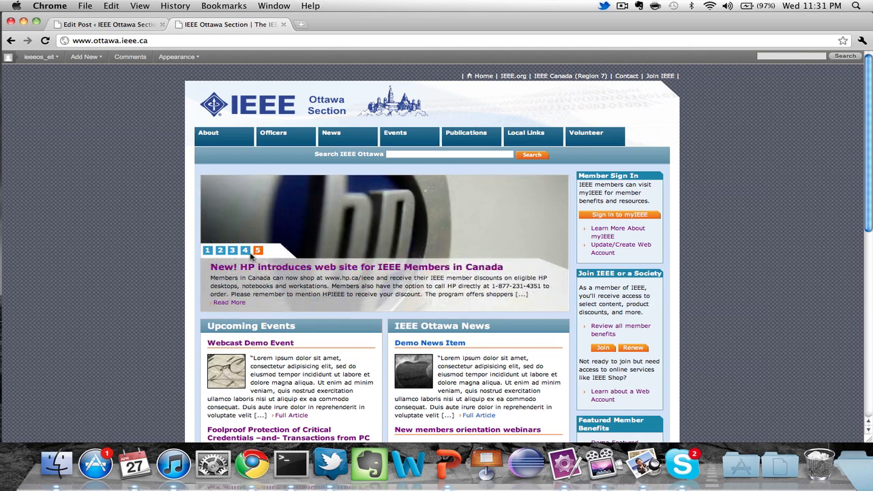
pyautogui.click(247, 253)
pyautogui.click(232, 251)
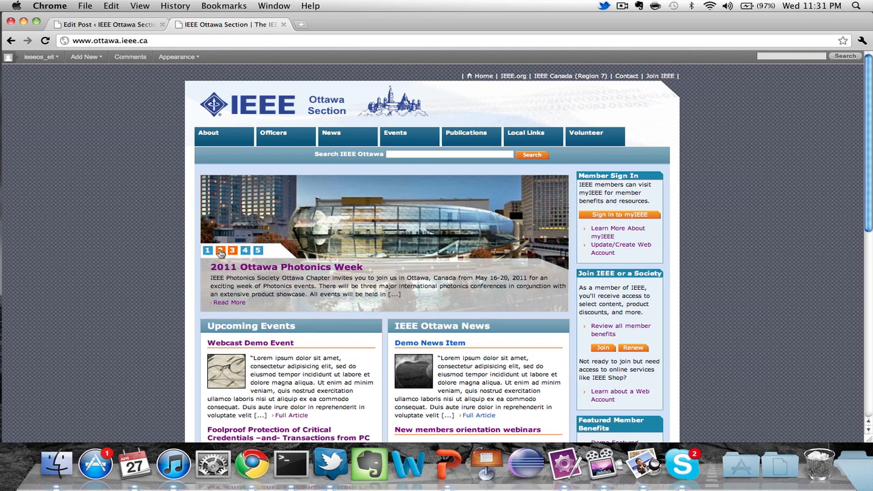
pyautogui.click(221, 253)
pyautogui.click(231, 253)
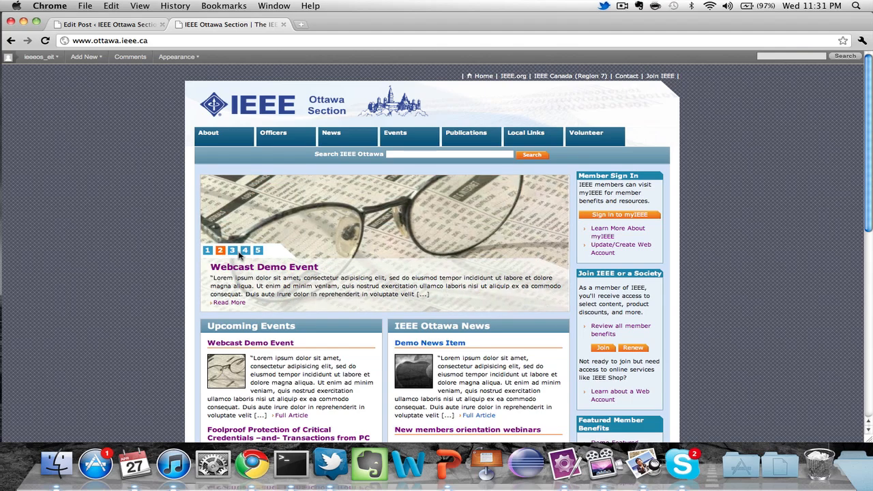
pyautogui.click(258, 253)
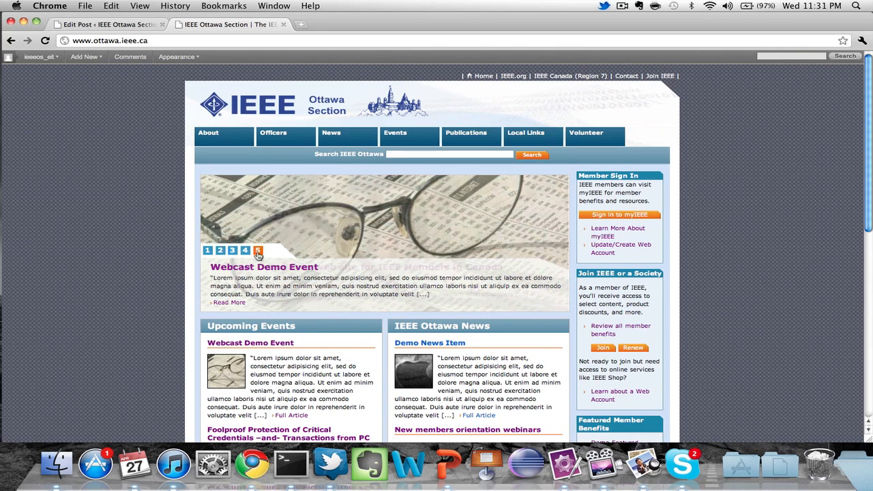
pyautogui.click(245, 252)
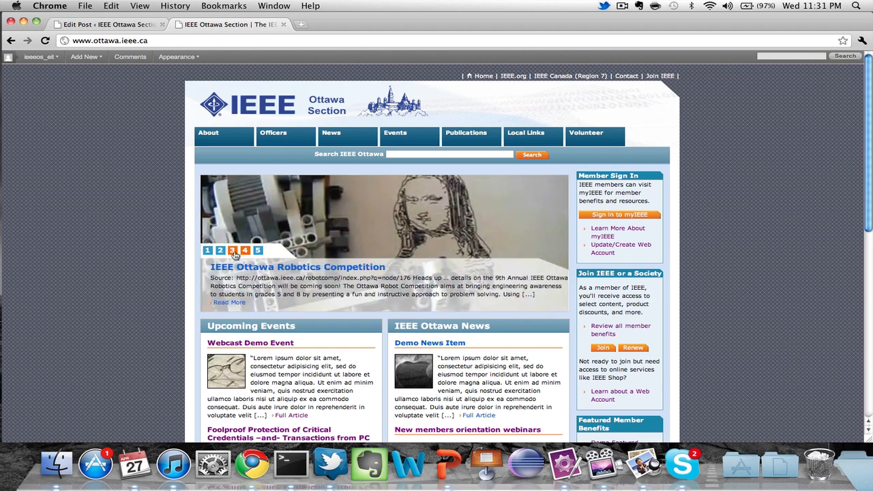
pyautogui.click(209, 252)
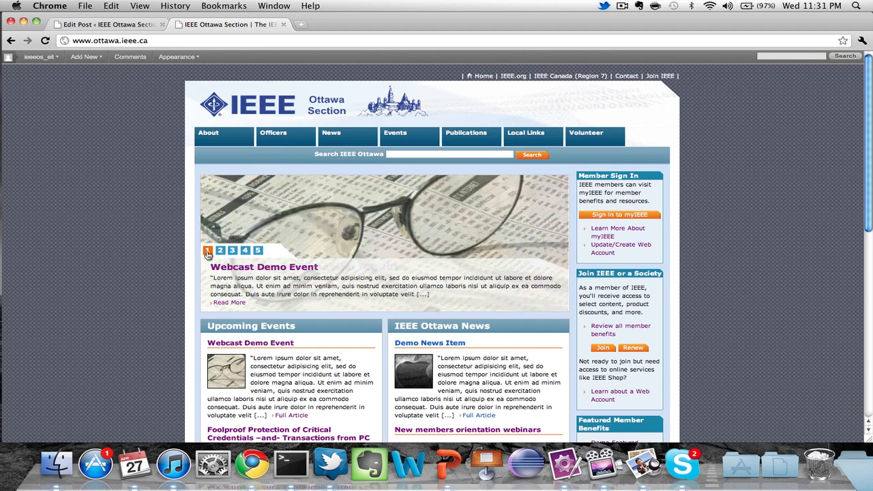
pyautogui.scroll(-3, 348, 242)
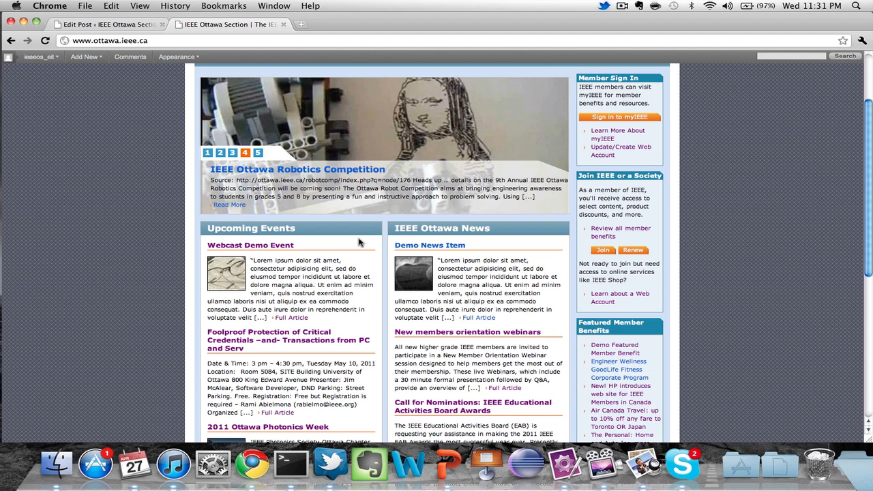
# Compare the published post in the editor with slide 5 of the public home page's featured slider.
pyautogui.click(133, 24)
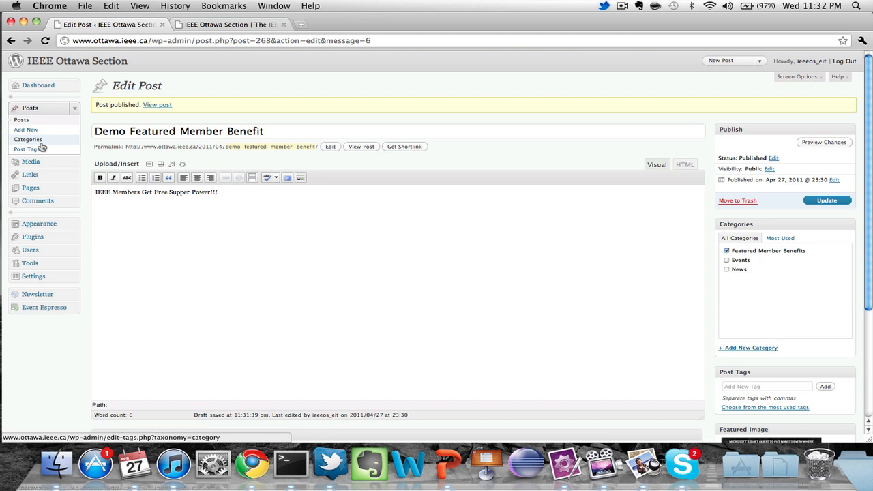
pyautogui.click(262, 25)
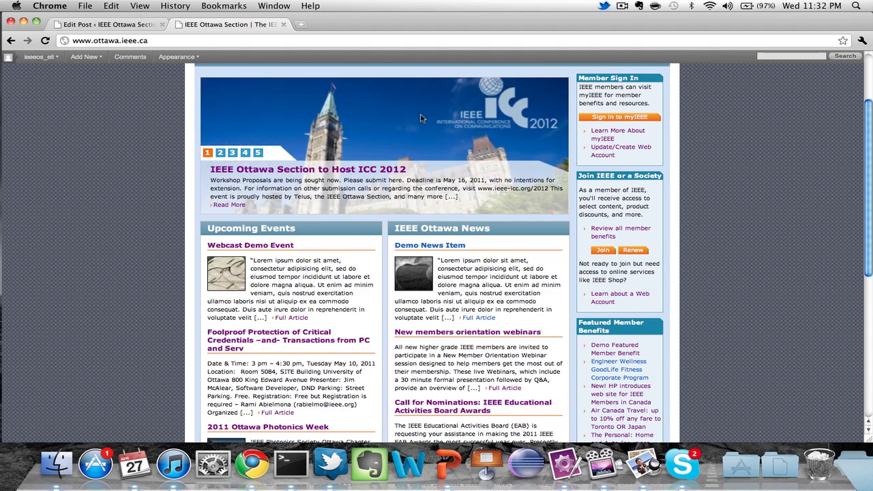
pyautogui.click(258, 153)
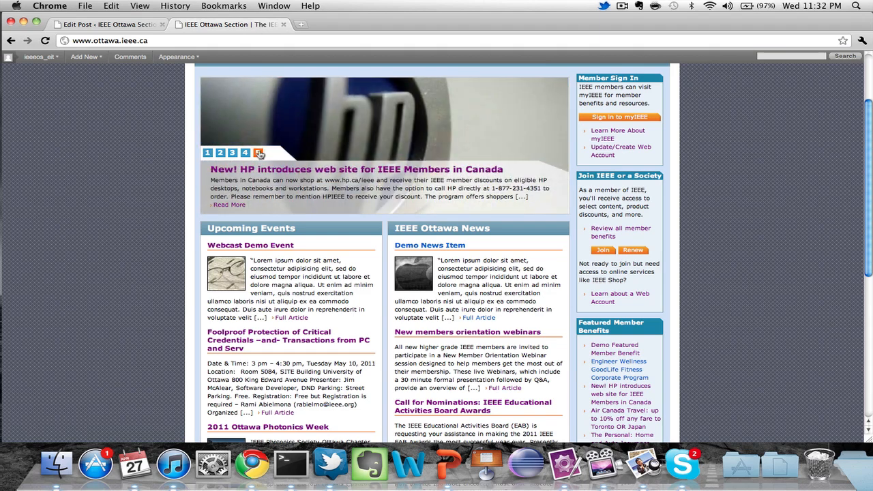
# Open the "New! HP introduces web site for IEEE Members in Canada" post, disable its featuring in the Featured Content Slider, and update it.
pyautogui.click(129, 25)
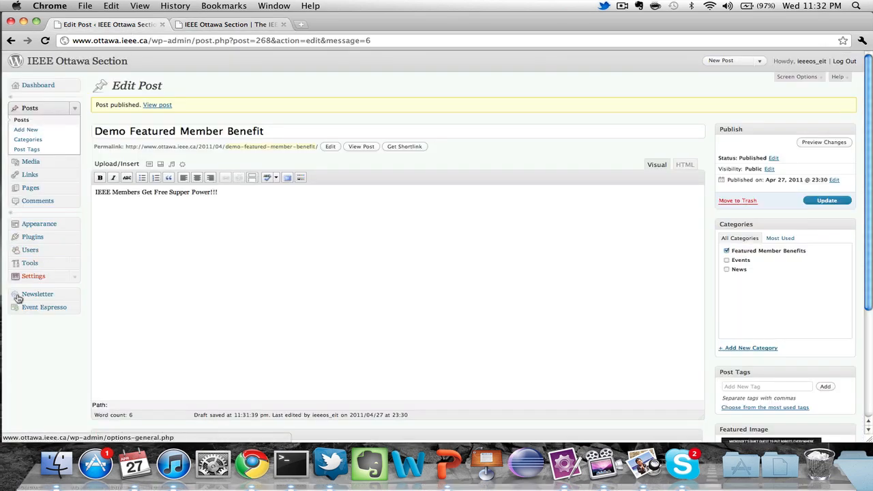
pyautogui.click(23, 120)
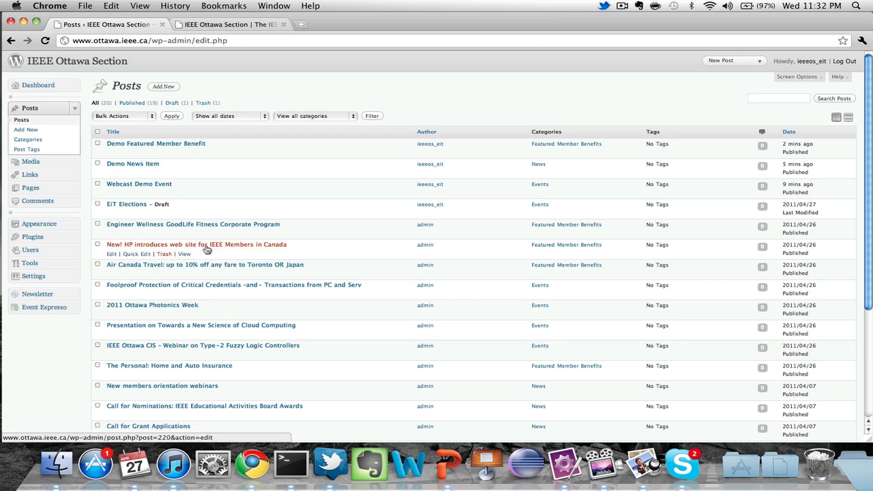
pyautogui.click(164, 247)
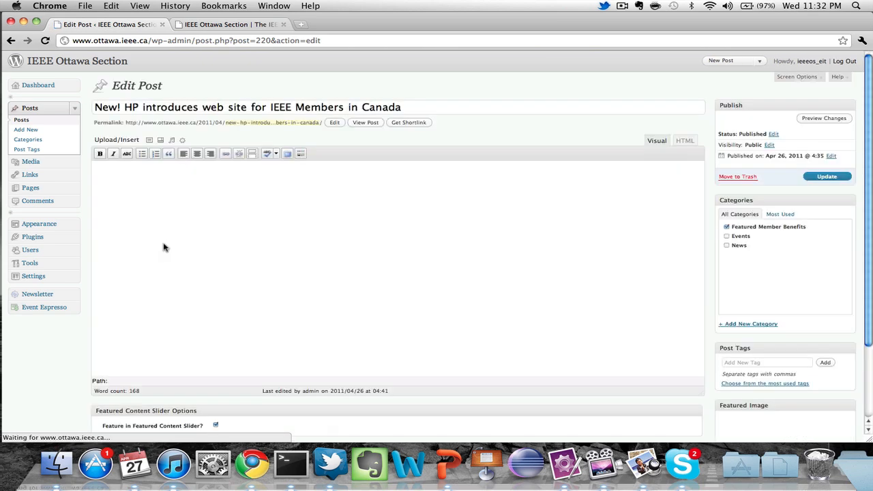
pyautogui.scroll(-3, 164, 248)
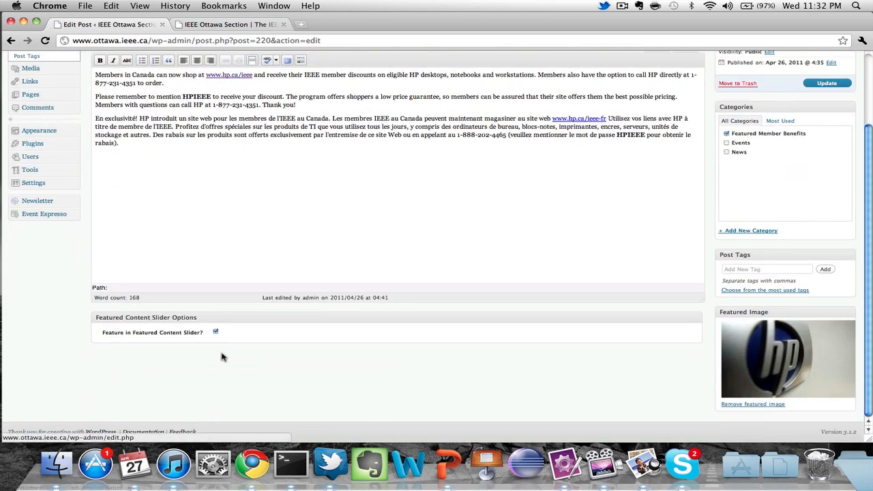
pyautogui.click(825, 85)
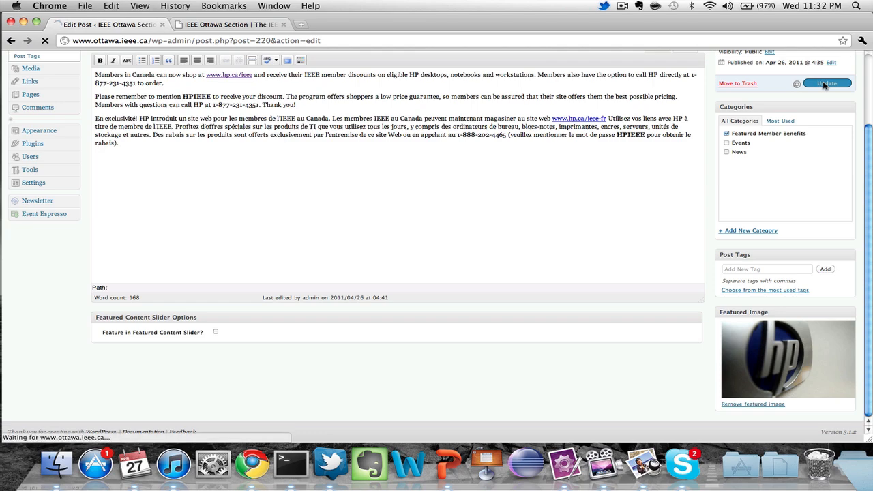
# Reload the public home page and check slides 2 to 5 of the featured slider for the demo member benefit.
pyautogui.click(250, 24)
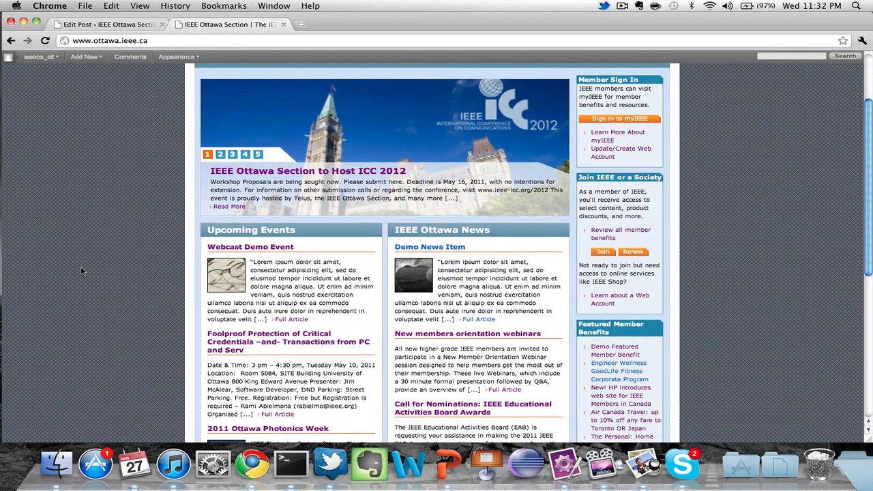
pyautogui.scroll(3, 81, 271)
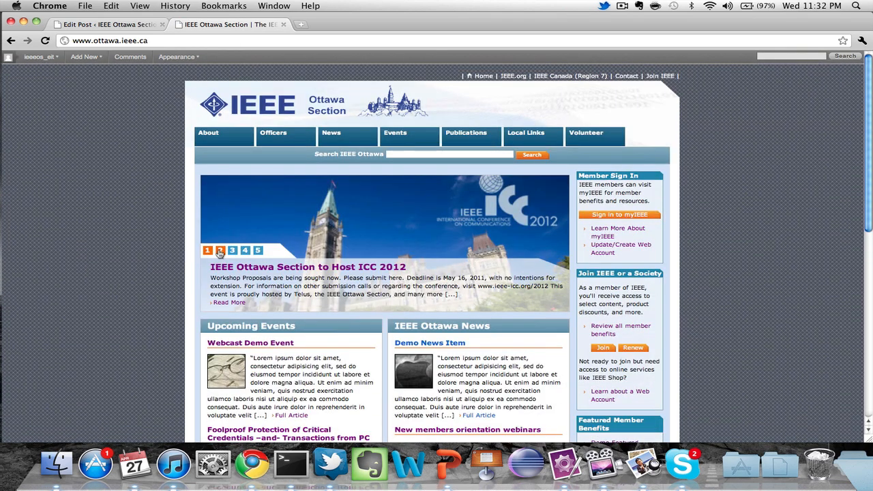
pyautogui.click(220, 251)
pyautogui.click(232, 251)
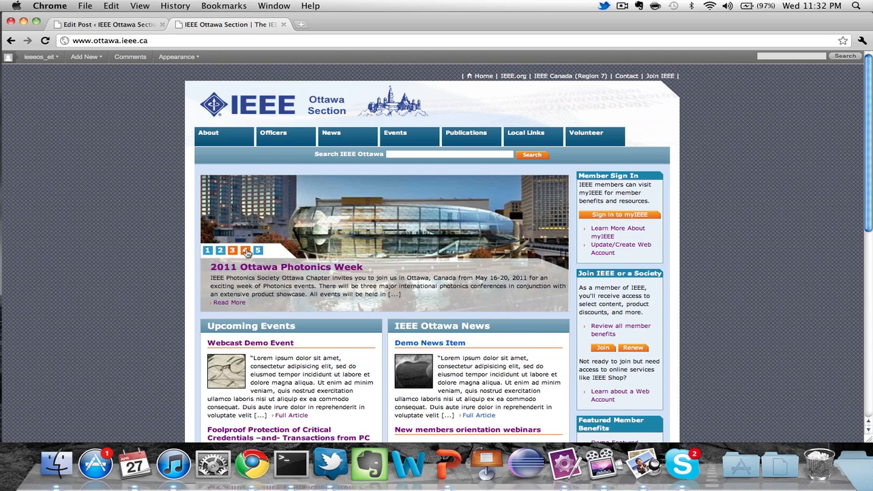
pyautogui.click(245, 251)
pyautogui.click(258, 251)
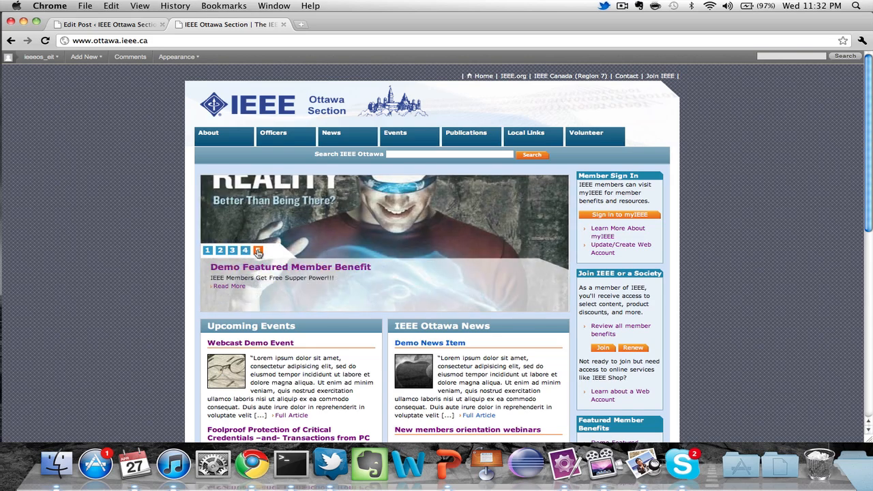